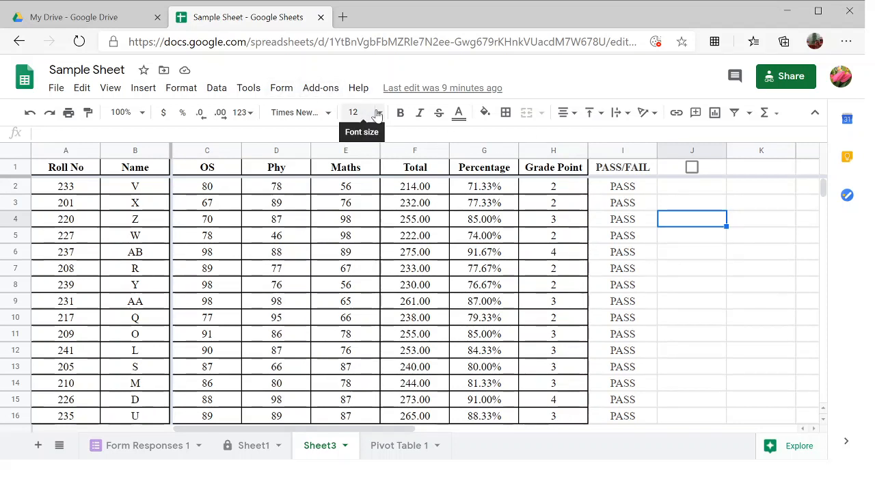
Step: Insert a note reading "hI hELLO" on cell J4
left_click(142, 91)
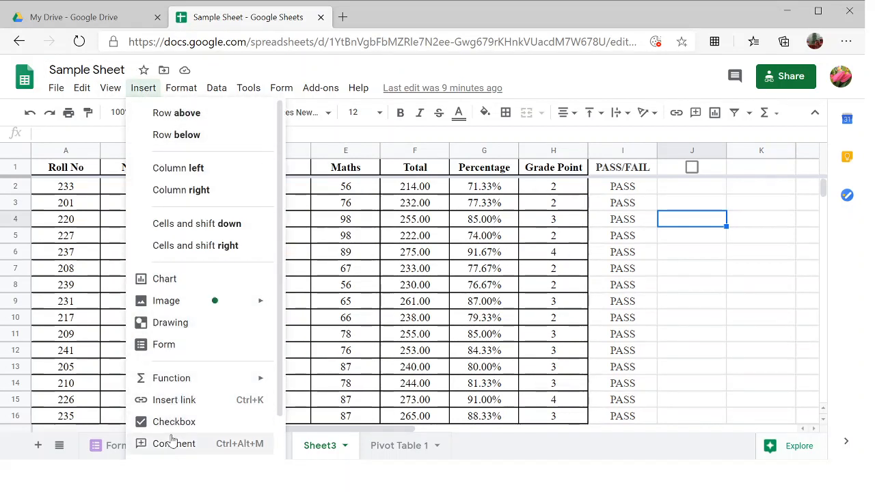
scroll(171, 441, "down", 2)
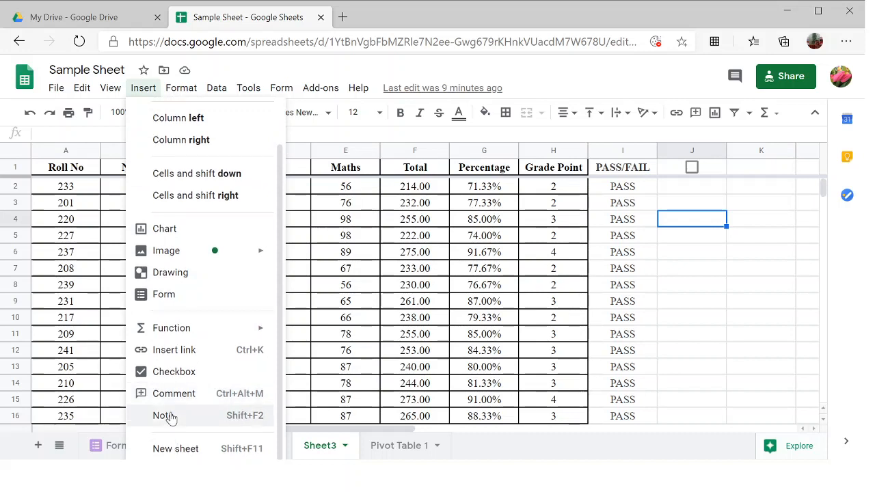
left_click(171, 416)
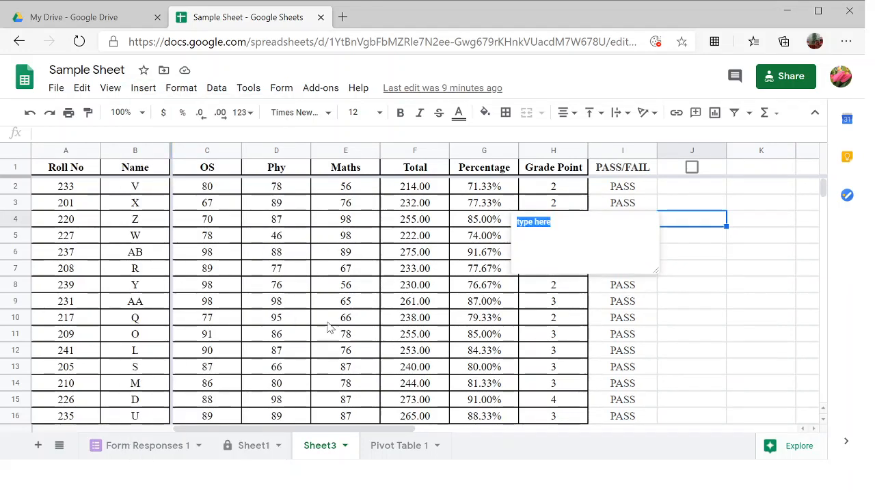
left_click(581, 236)
key("BackSpace")
key("BackSpace")
key("BackSpace")
key("BackSpace")
key("BackSpace")
key("BackSpace")
key("BackSpace")
key("BackSpace")
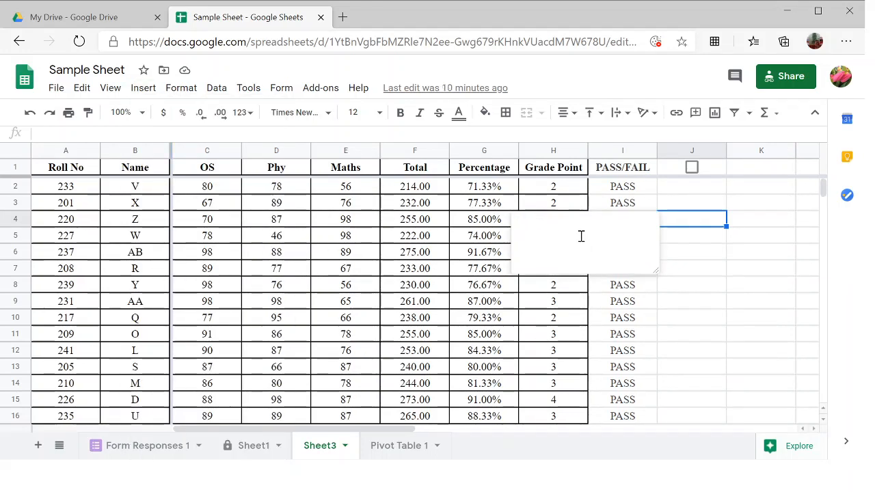
type("h")
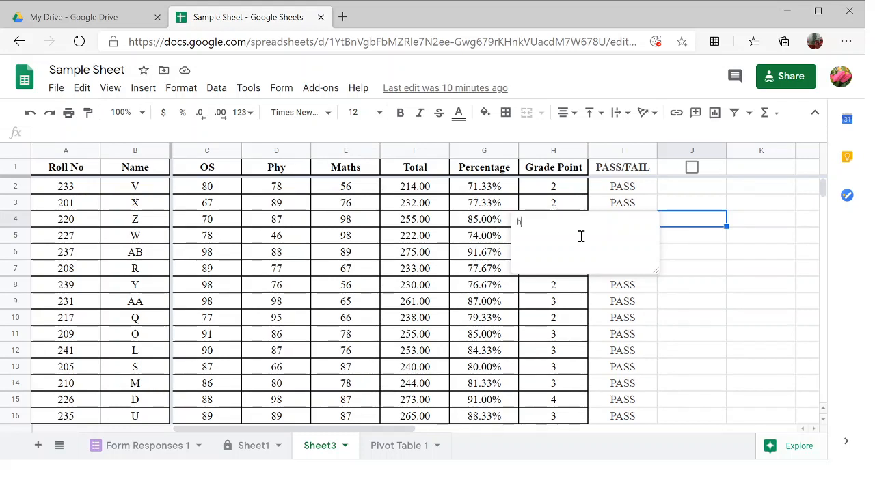
type("i hELLO")
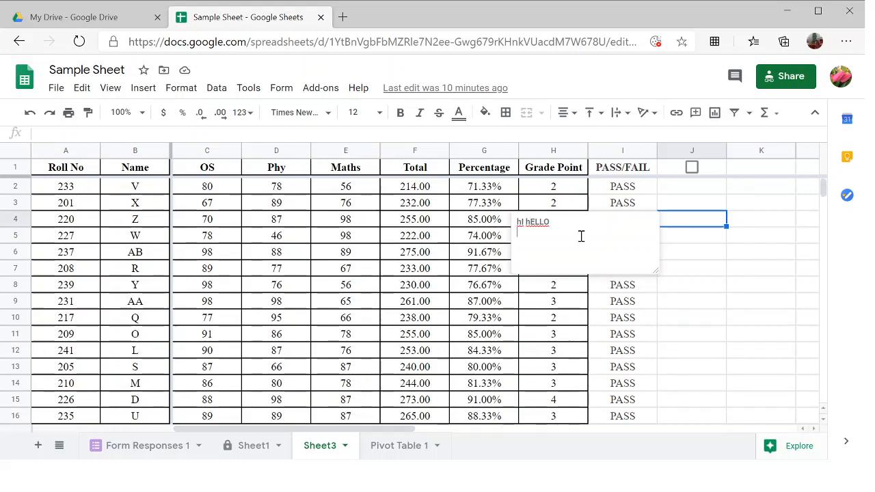
left_click(700, 240)
Step: Display the note on cell J4 and read its text, both with the cell selected and unselected
mouse_move(713, 225)
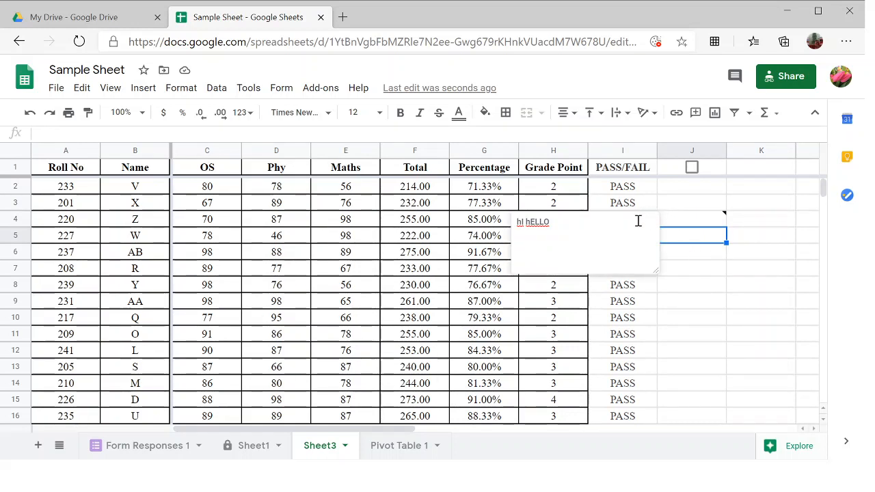
left_click(707, 277)
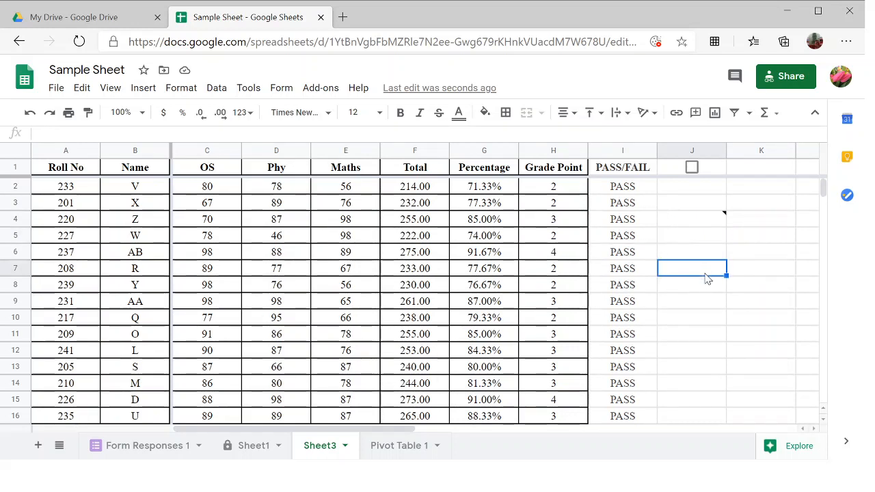
left_click(690, 219)
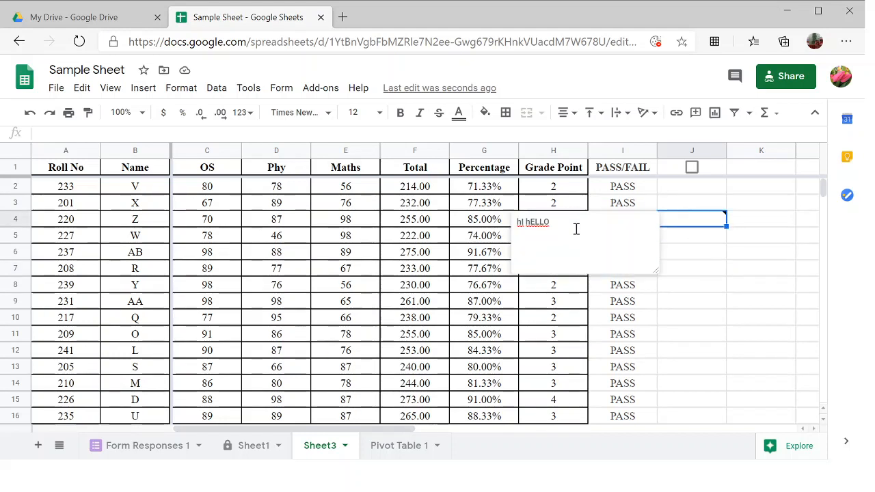
left_click(748, 258)
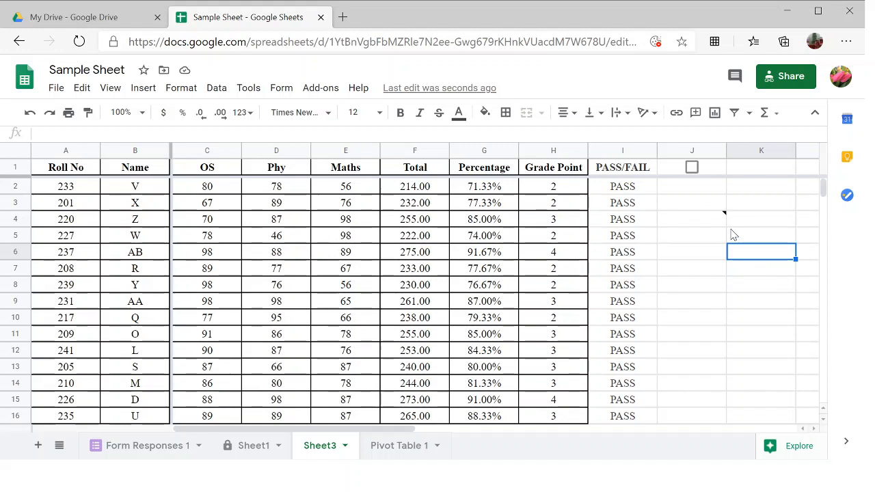
mouse_move(707, 224)
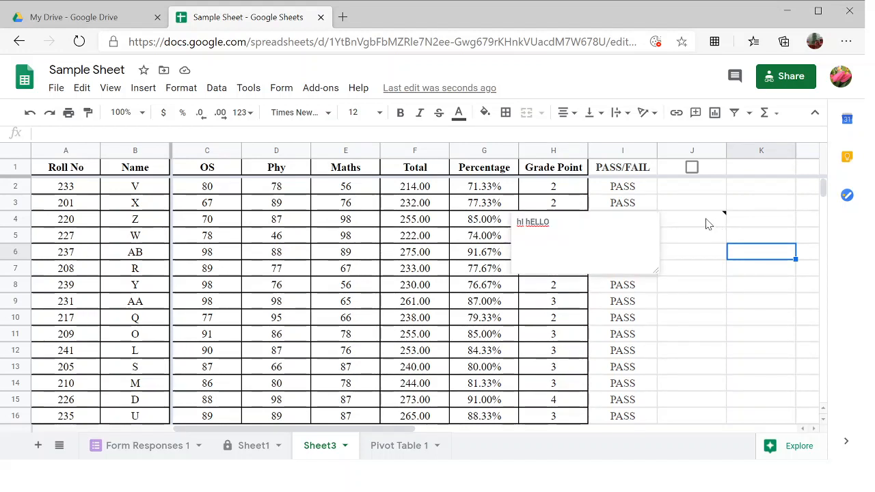
left_click(719, 275)
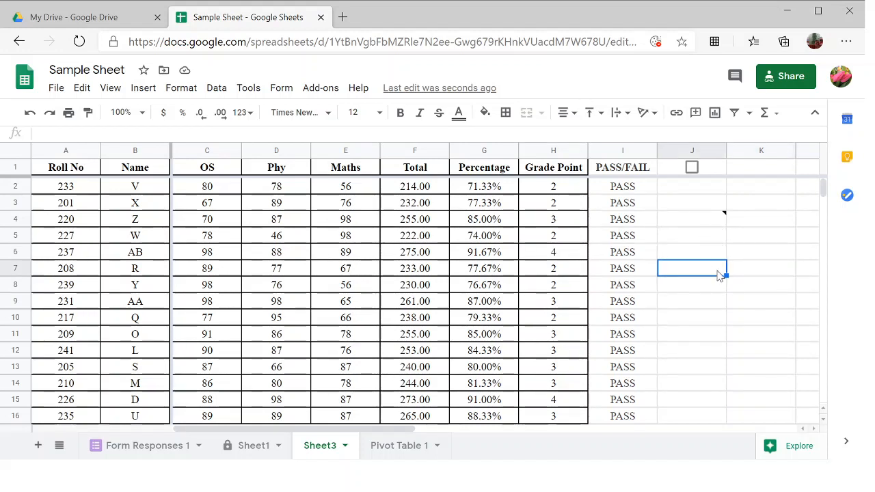
left_click(704, 241)
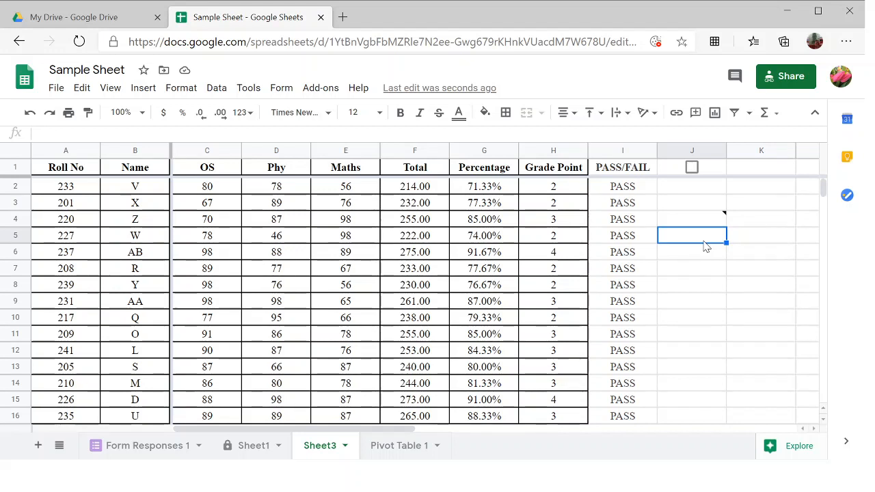
Step: Start a data validation rule for cell J2 using the List of items criteria
left_click(700, 149)
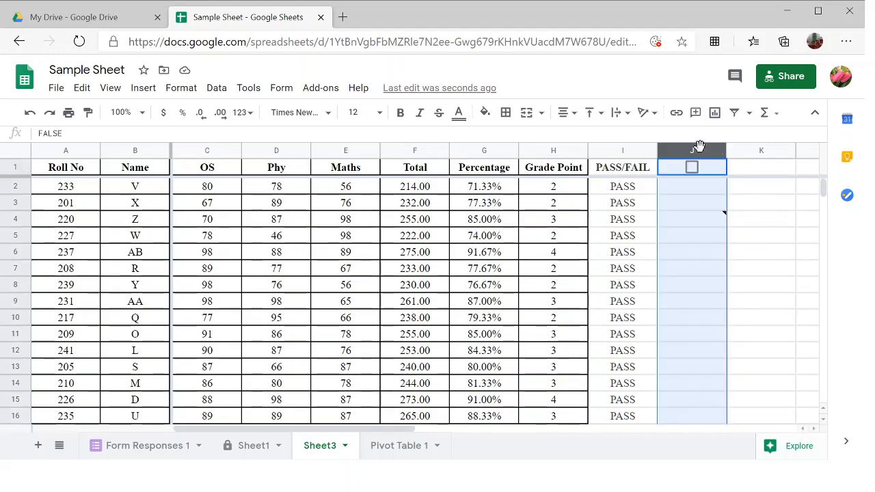
left_click(710, 192)
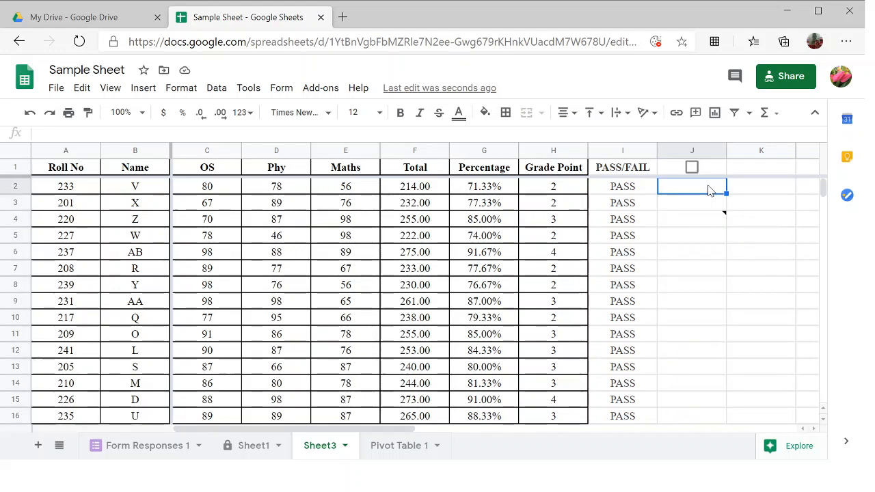
left_click(217, 89)
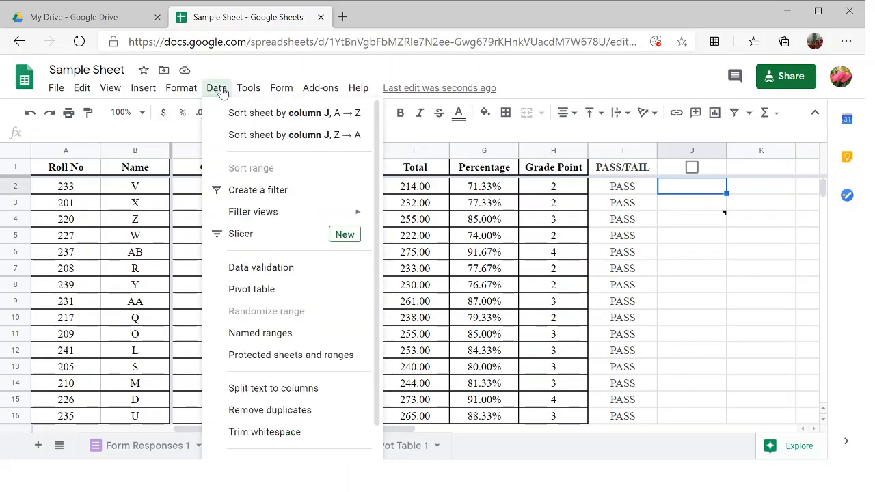
left_click(265, 271)
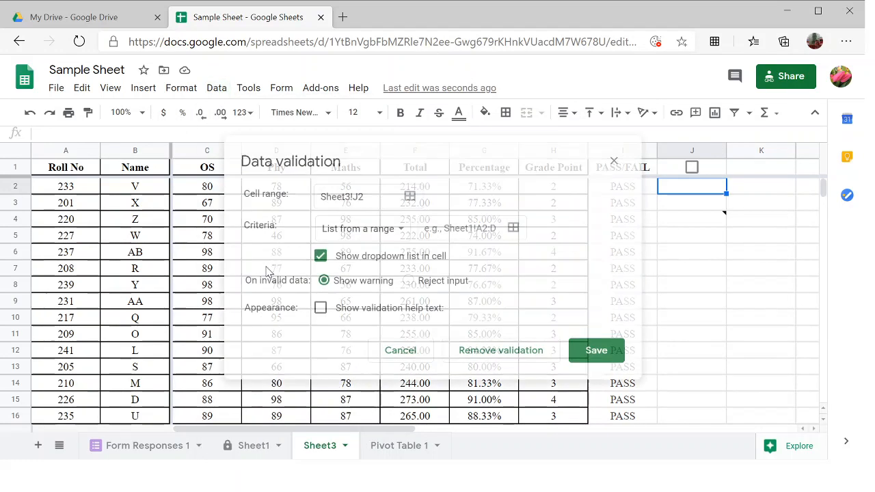
left_click(361, 235)
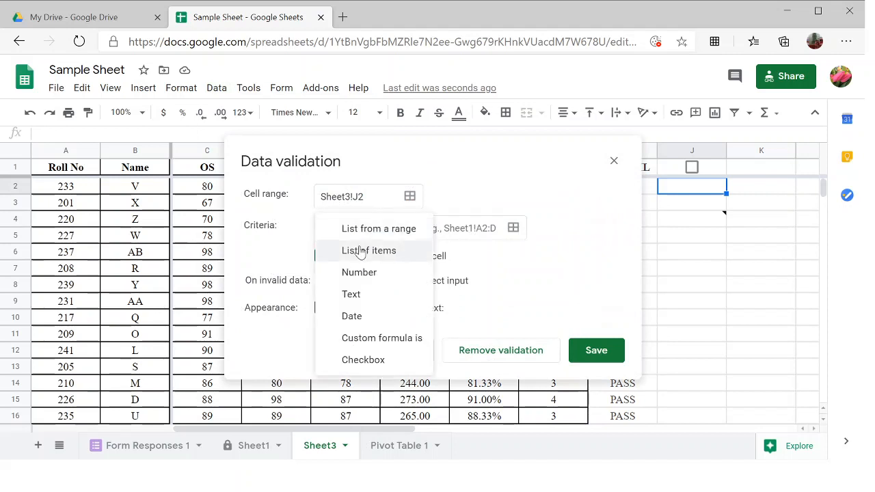
left_click(360, 254)
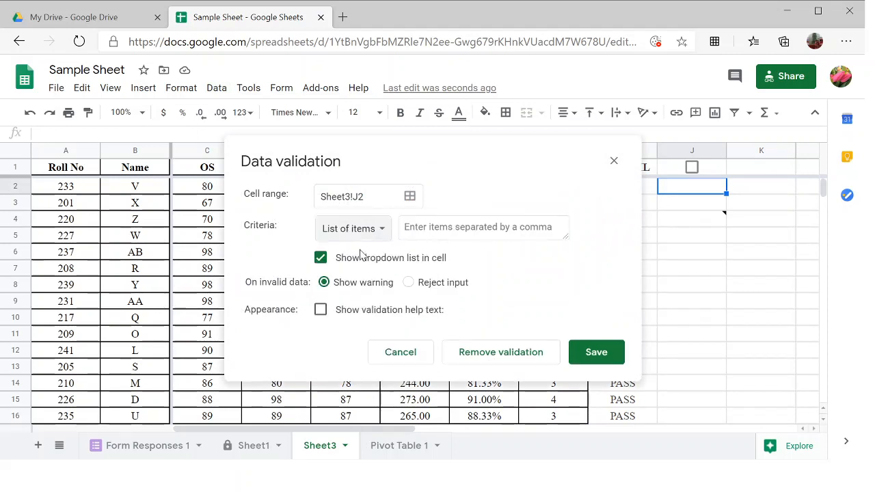
left_click(427, 233)
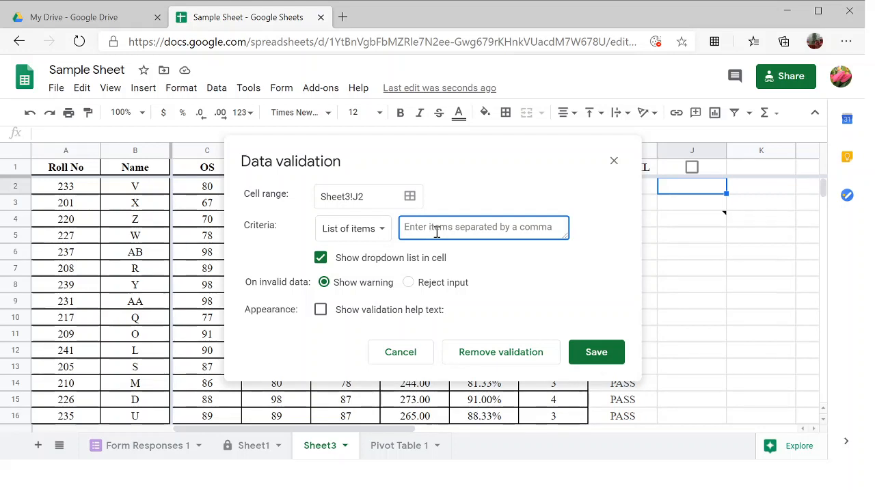
type("eNG")
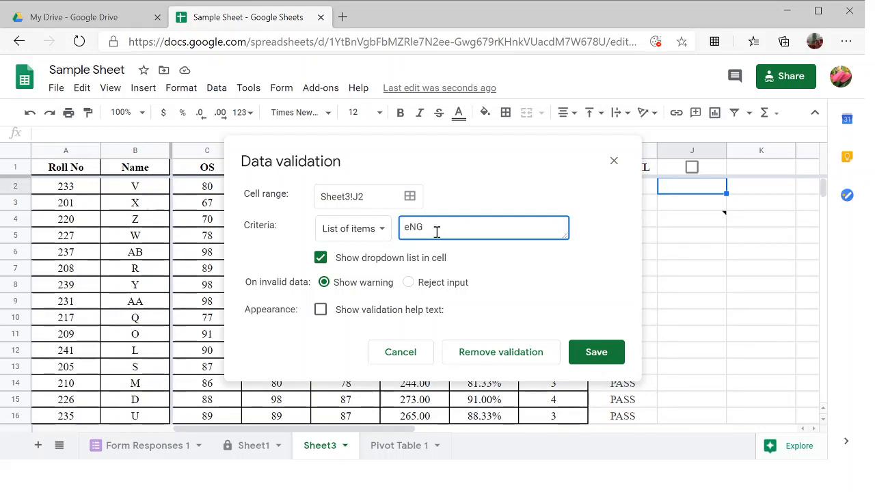
type("LISH")
key("BackSpace")
key("BackSpace")
key("BackSpace")
key("BackSpace")
key("BackSpace")
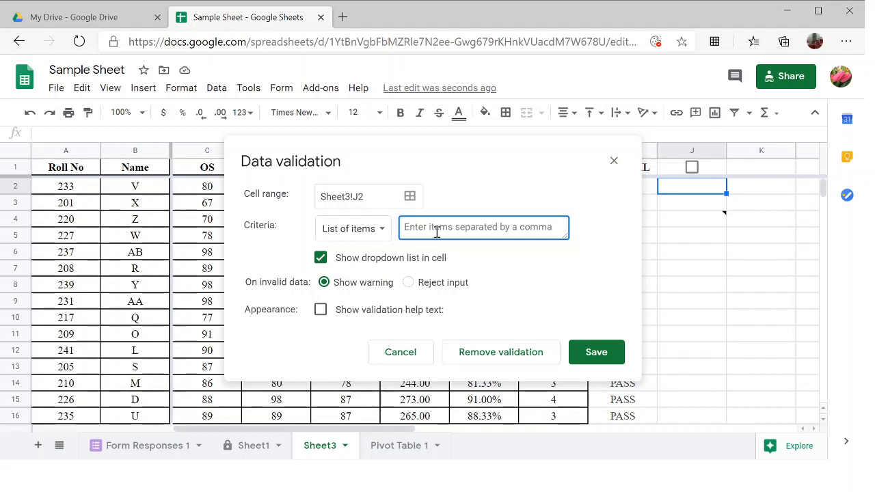
Step: Enter the validation items "ENGLISH, HINDI, sANSKRIT, COMPUTER, MATHS" and save the rule
type("EN")
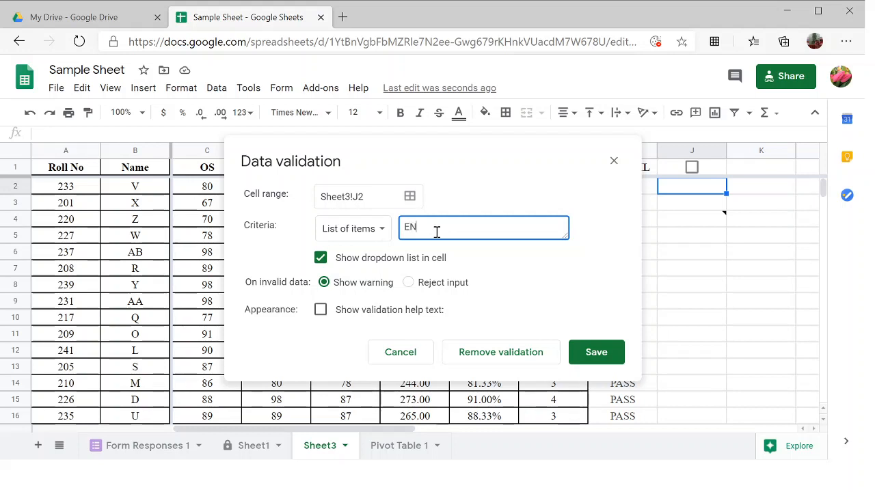
type("GLISH")
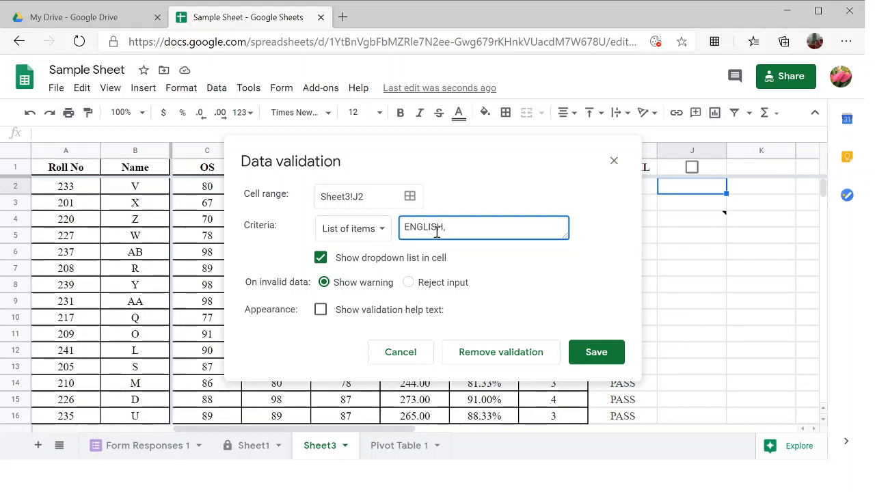
type(", hINI")
key("BackSpace")
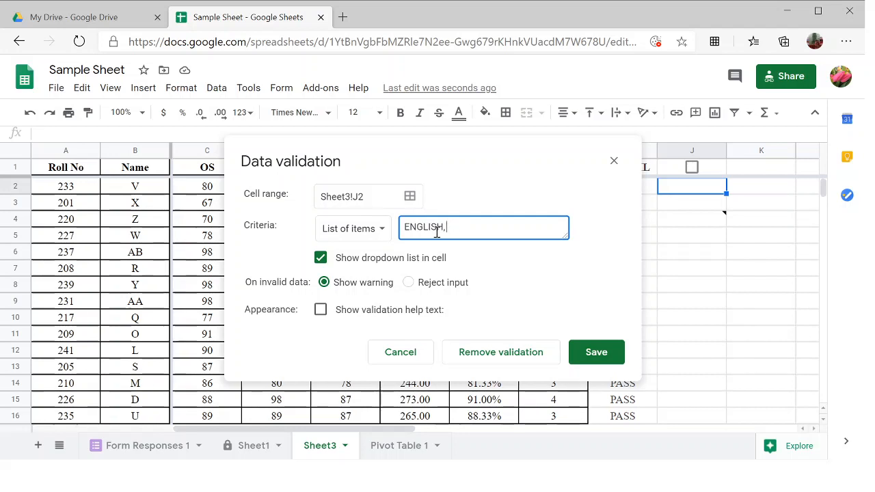
type("HINDI")
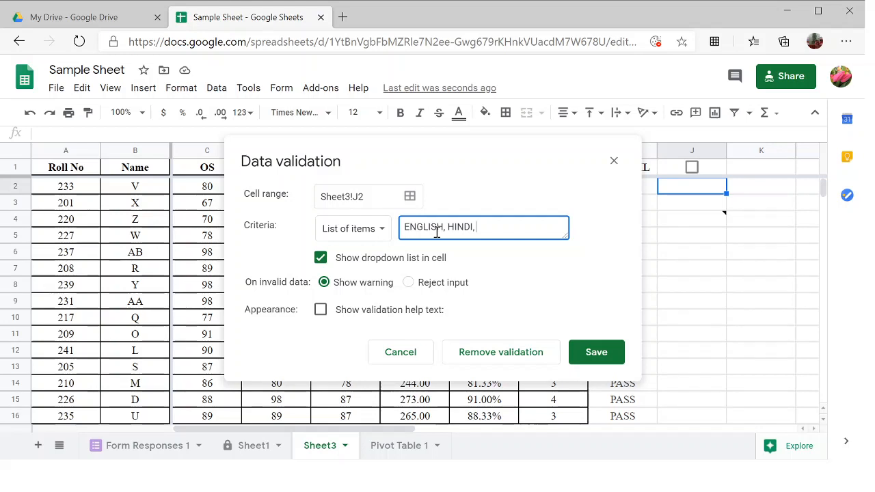
type(", sANSKRIT,COMPUTER")
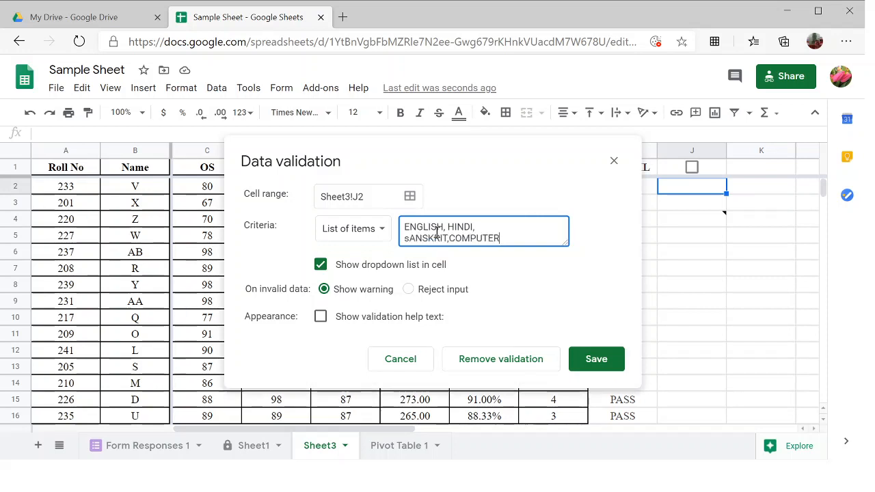
type(", MATHS")
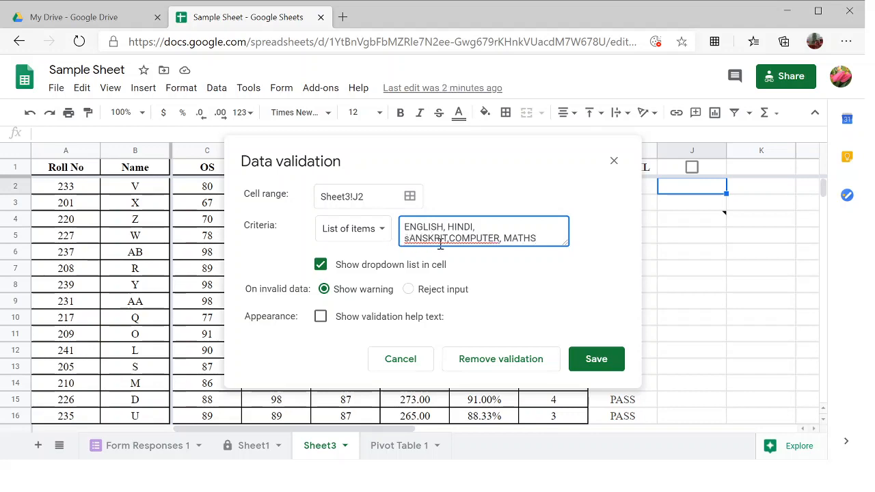
left_click(450, 238)
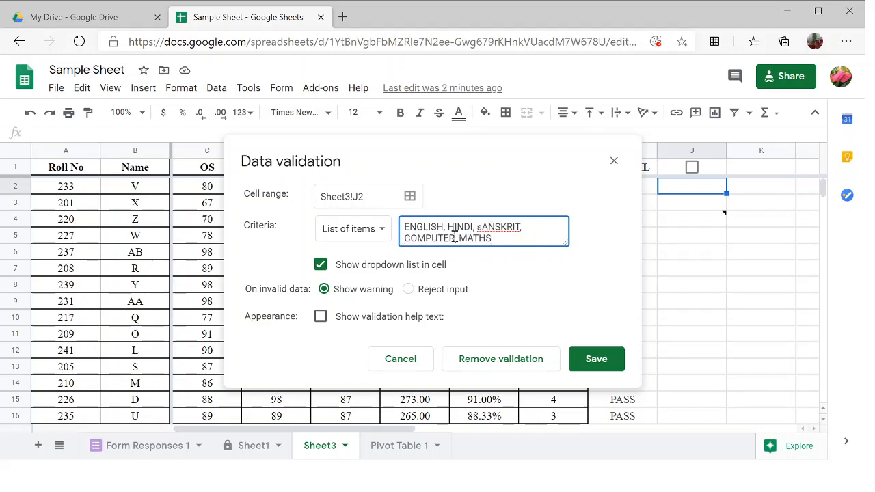
left_click(592, 359)
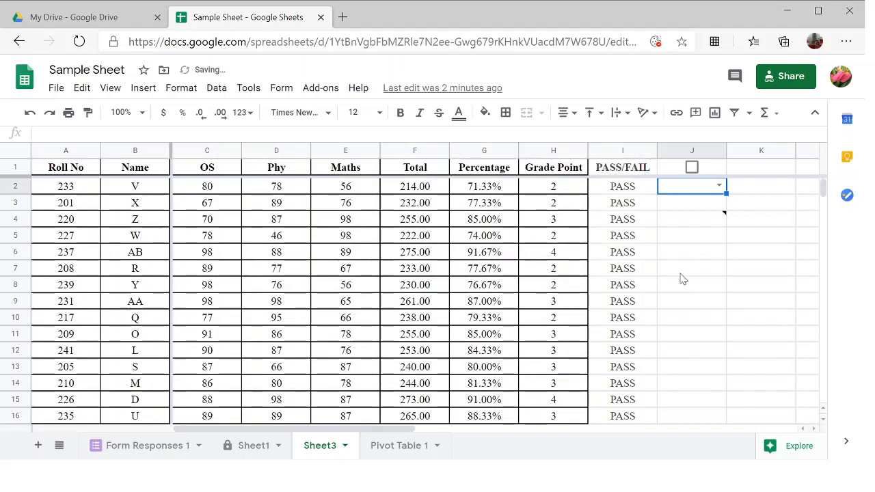
Step: Choose COMPUTER from the dropdown list in cell J2, and change the choice to ENGLISH
left_click(720, 187)
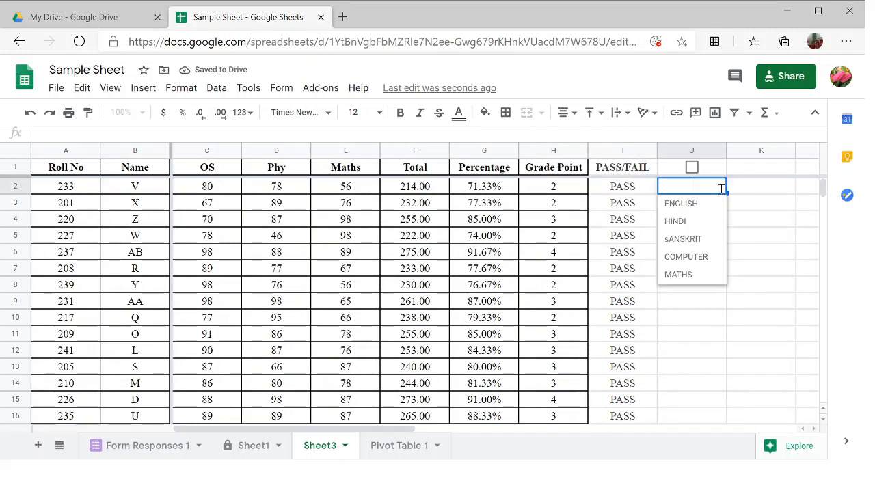
left_click(691, 262)
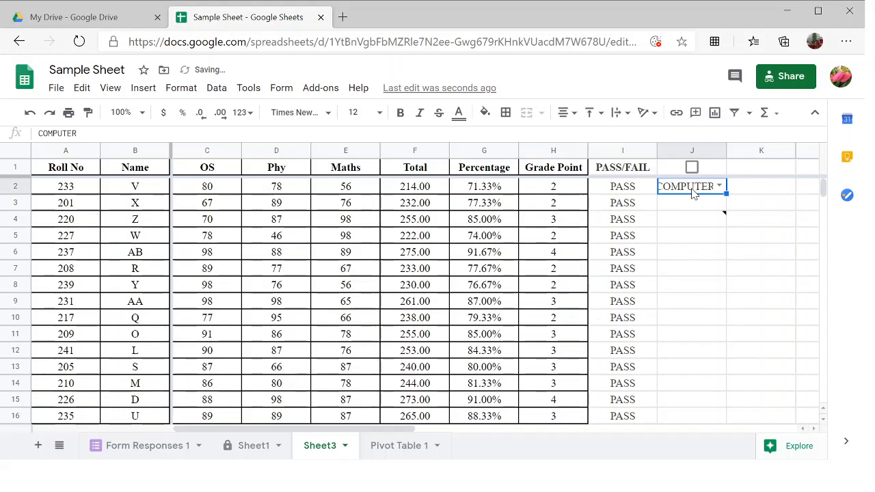
left_click(719, 187)
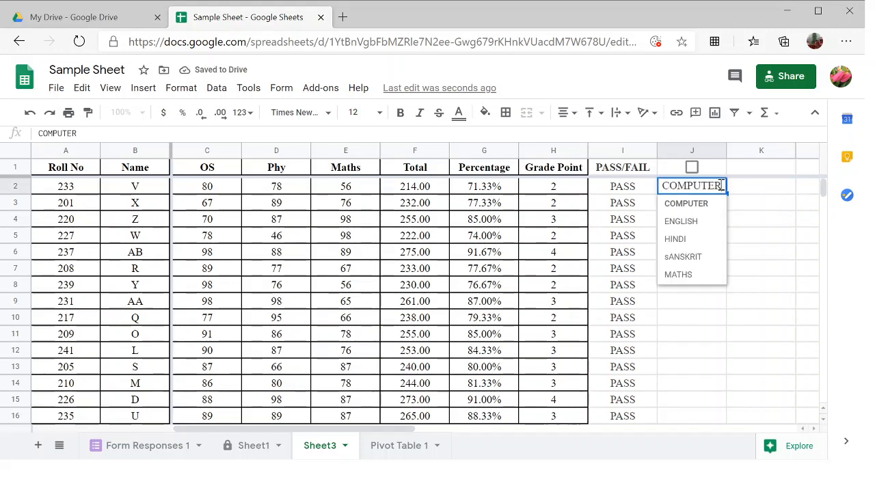
left_click(701, 221)
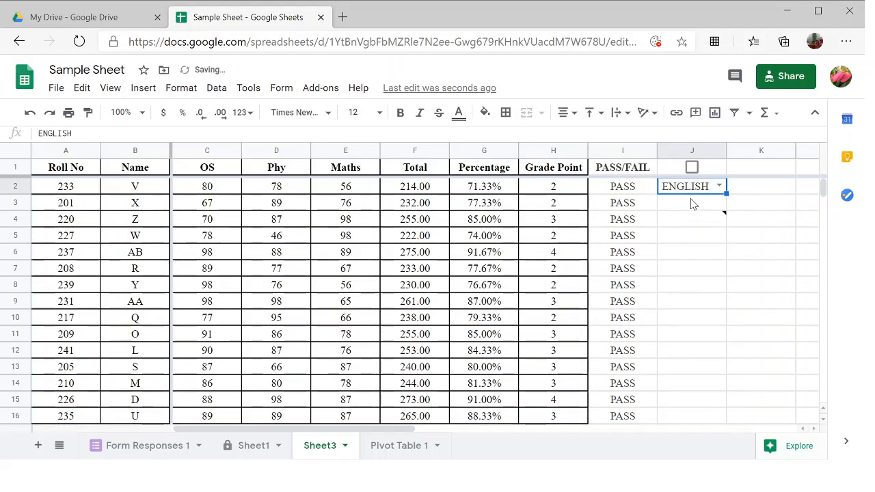
left_click(693, 203)
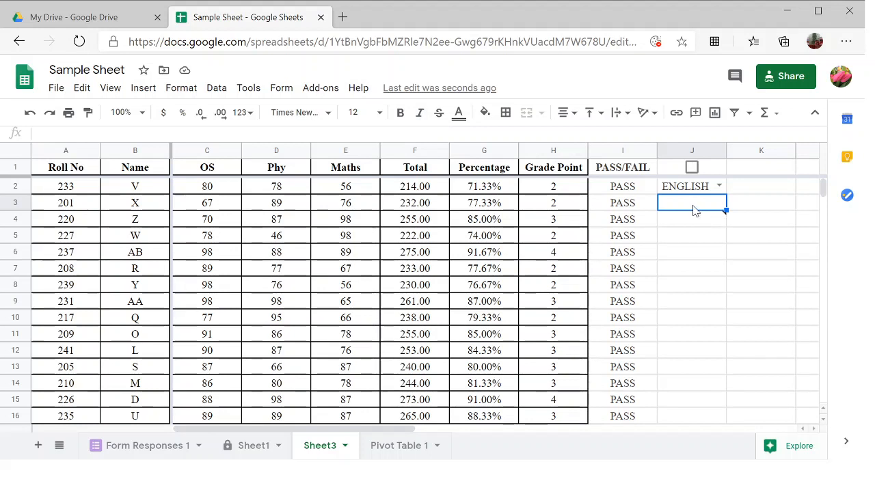
Step: Insert a checkbox in cell J3 and another in cell J4
left_click(145, 89)
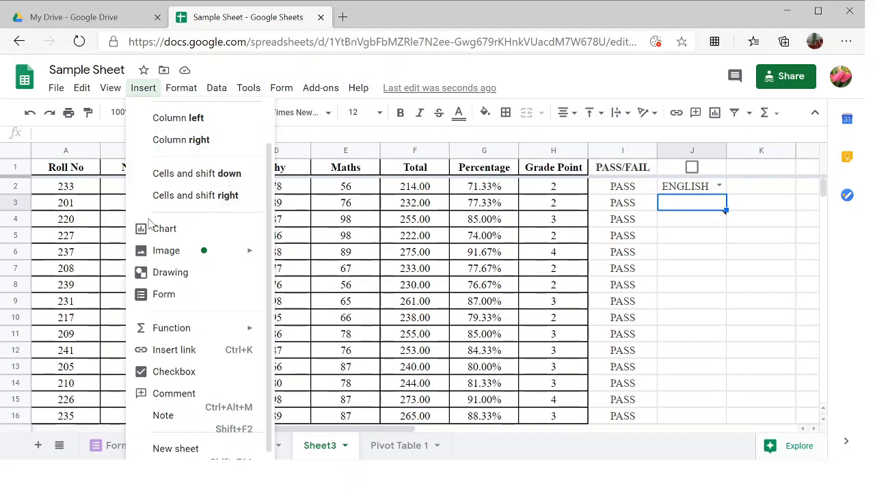
left_click(160, 371)
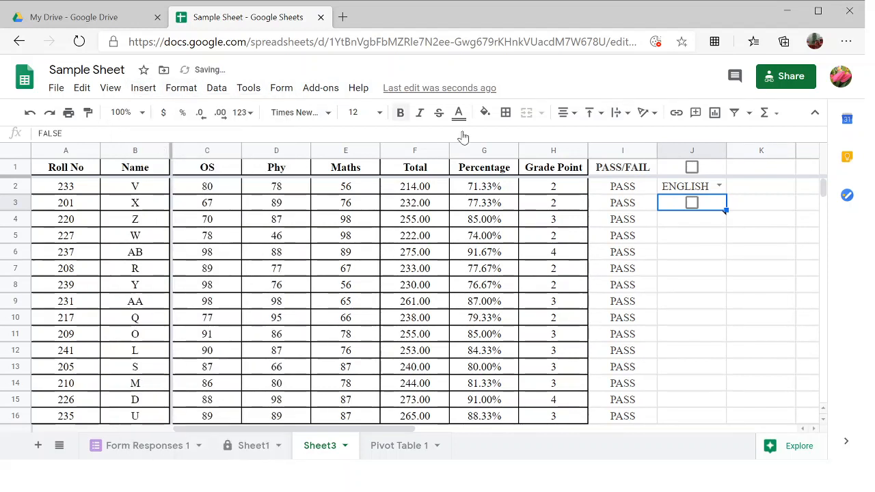
left_click(685, 219)
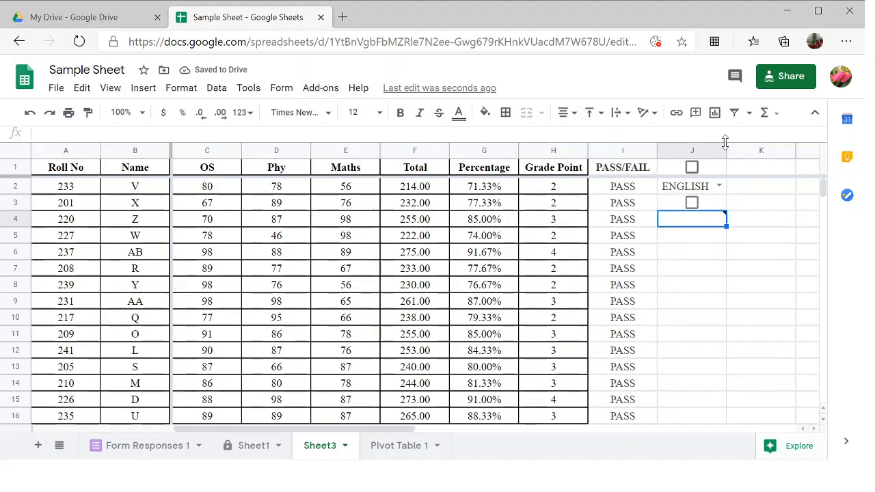
left_click(139, 91)
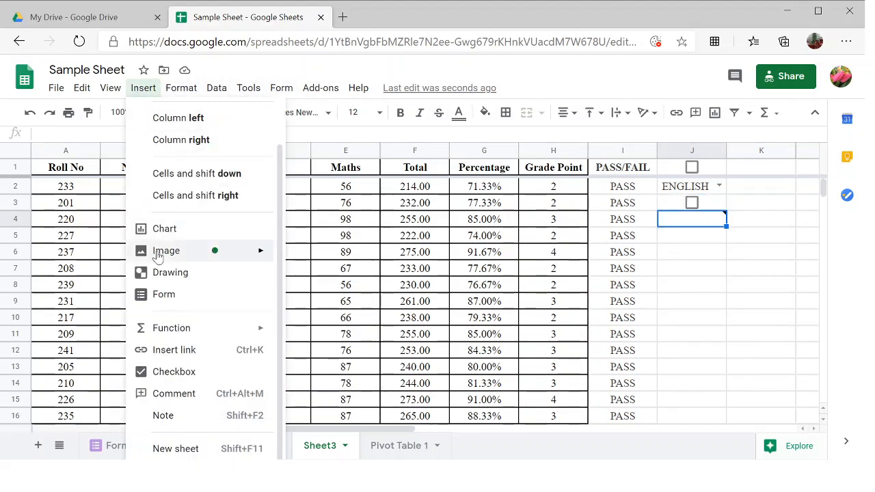
mouse_move(159, 252)
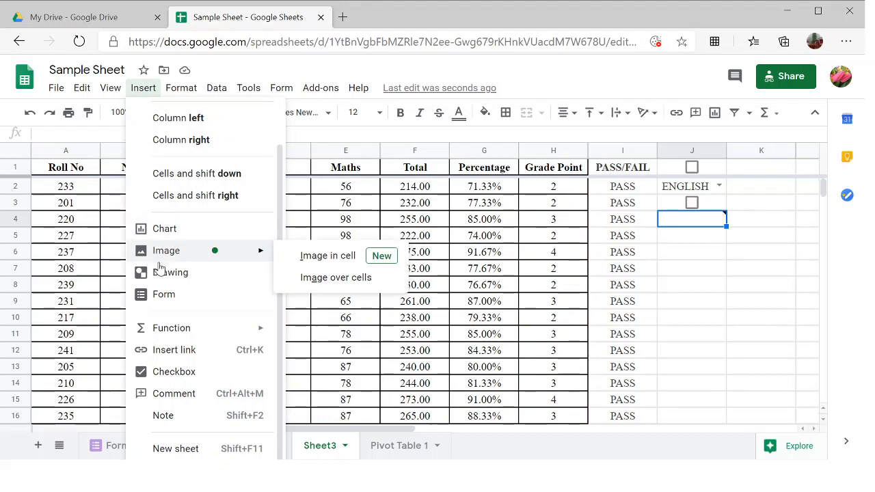
left_click(164, 373)
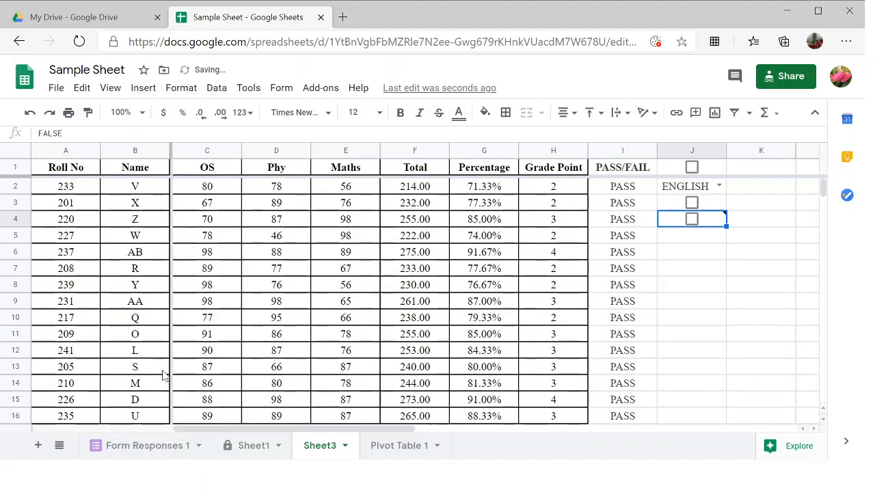
Step: Enter "i AGREE" in cell K4 as a label and tick the checkbox in cell J4
left_click(738, 223)
type("i")
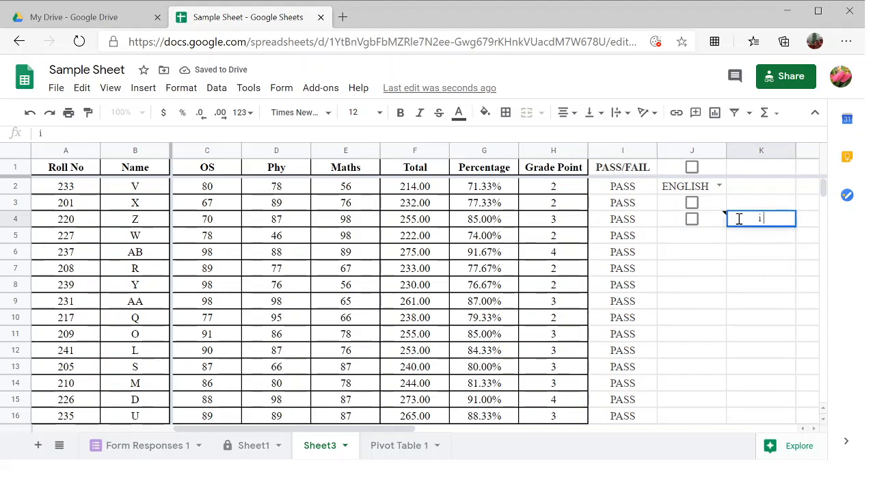
type(" AGREE")
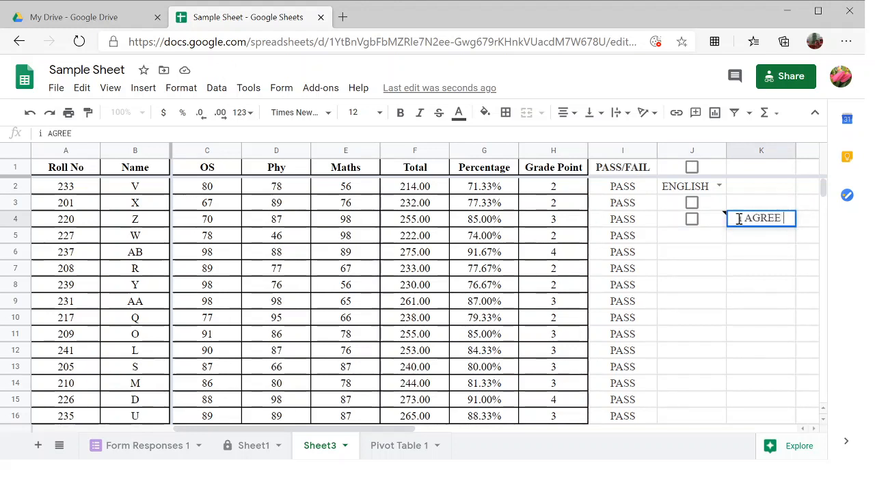
left_click(691, 218)
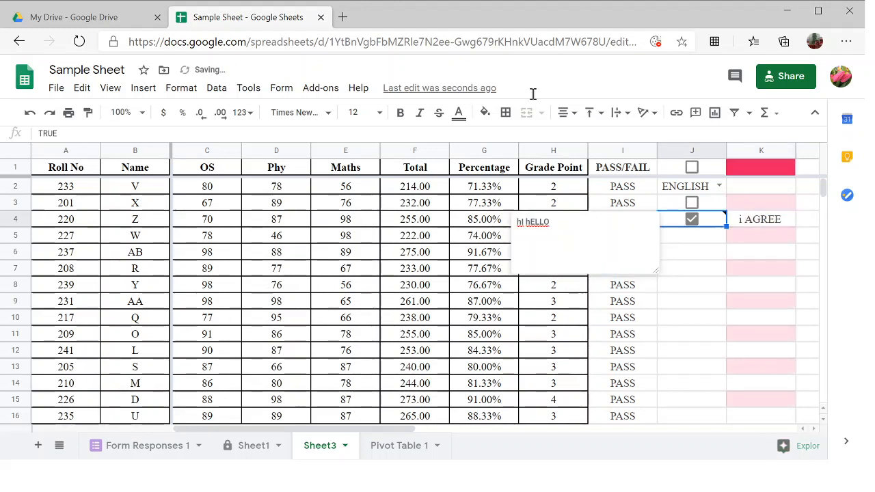
Step: Toggle the checkbox in cell J3 on and off, and clear the text from cell K4
left_click(692, 203)
left_click(692, 203)
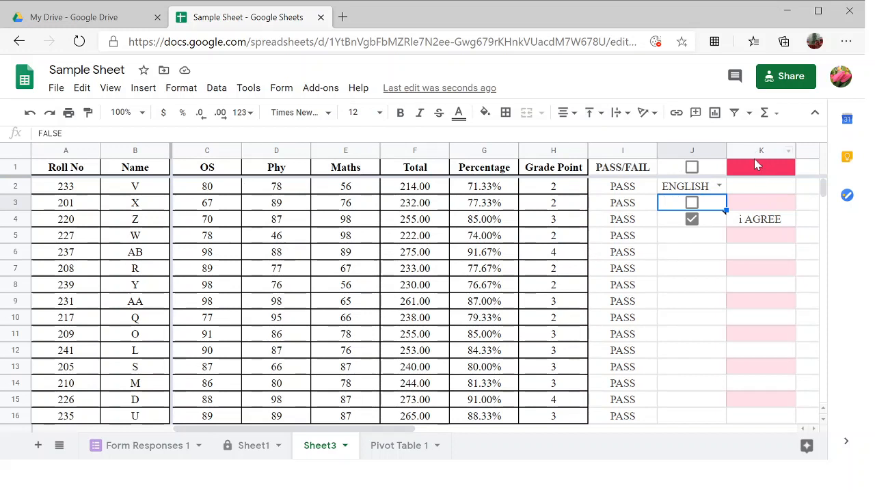
left_click(752, 225)
key("Delete")
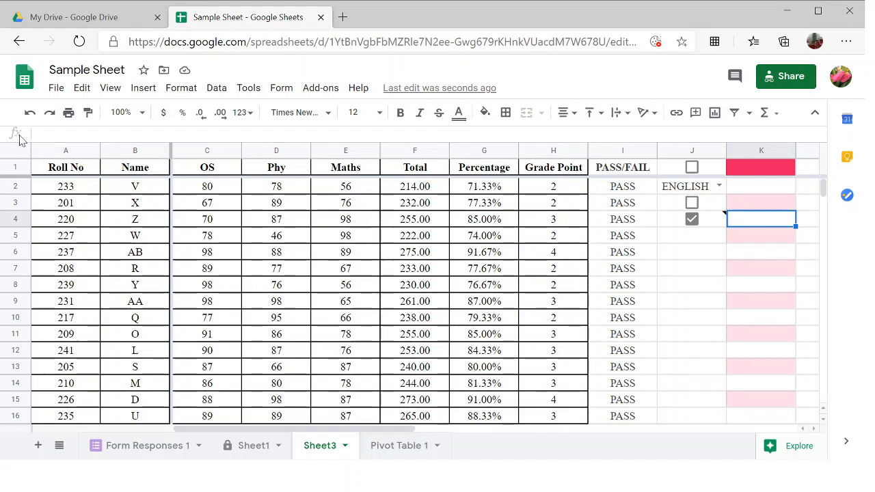
Step: Create a new filter view and name it "MARK GREATER THAN 80%"
left_click(217, 90)
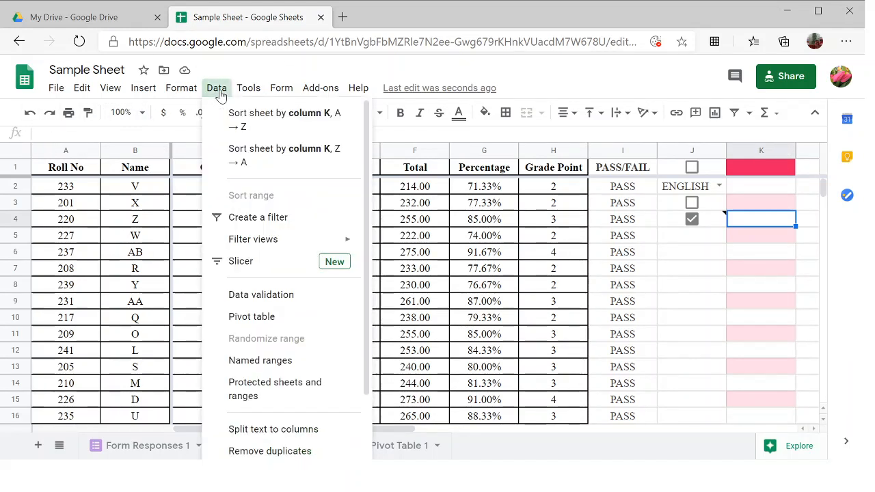
mouse_move(342, 215)
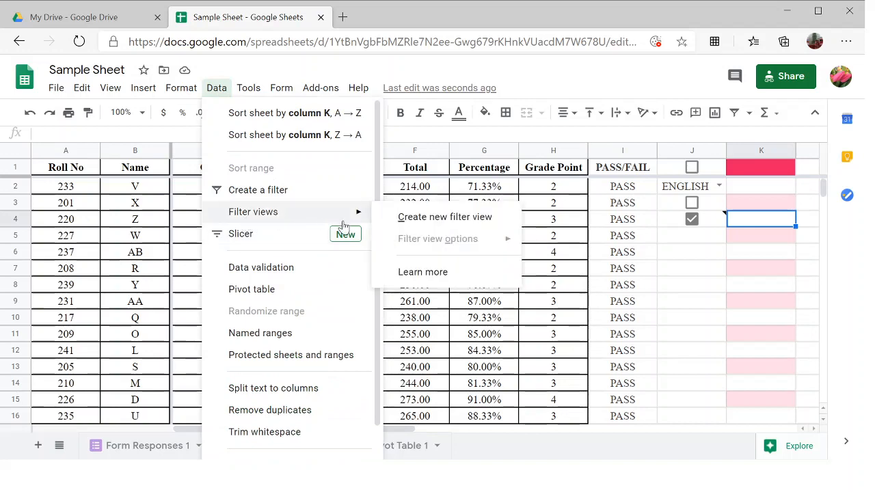
left_click(412, 220)
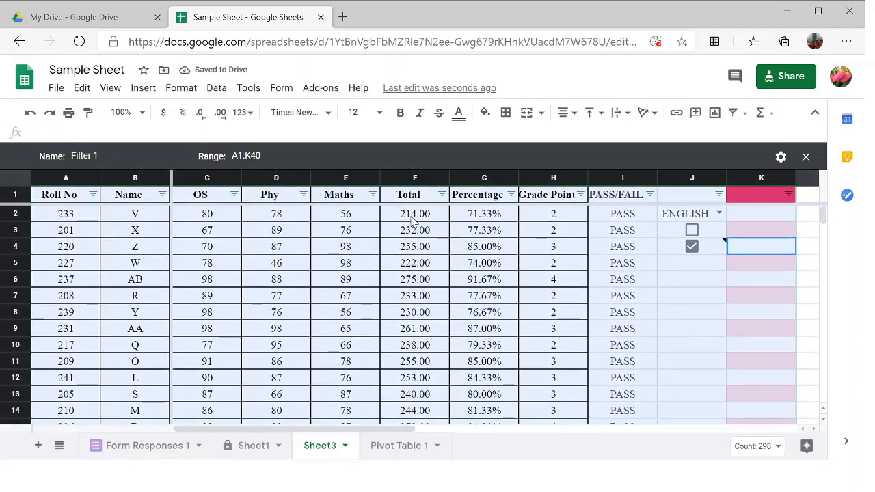
left_click(104, 155)
left_click_drag(107, 156, 28, 155)
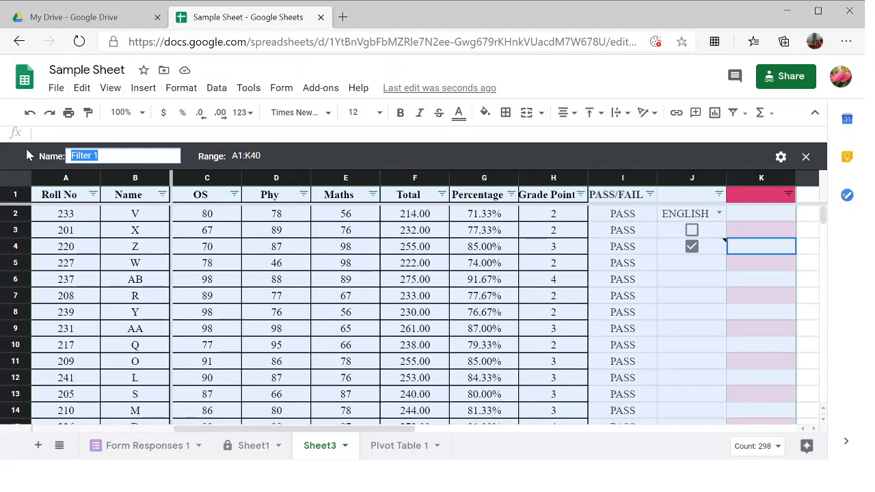
type("M")
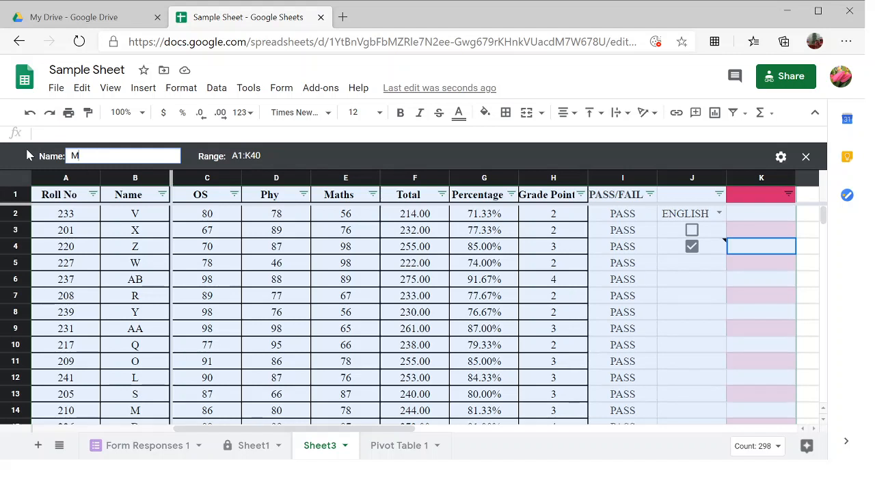
type("ARK GREATER THAN ")
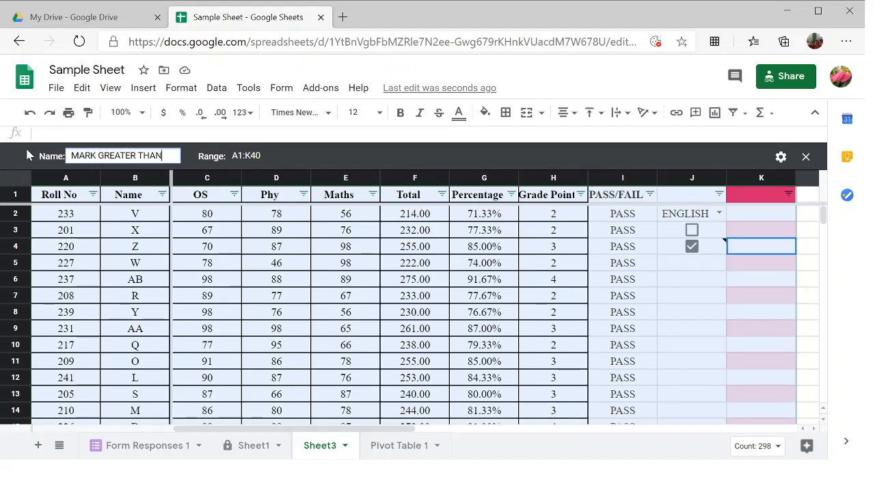
type("80%")
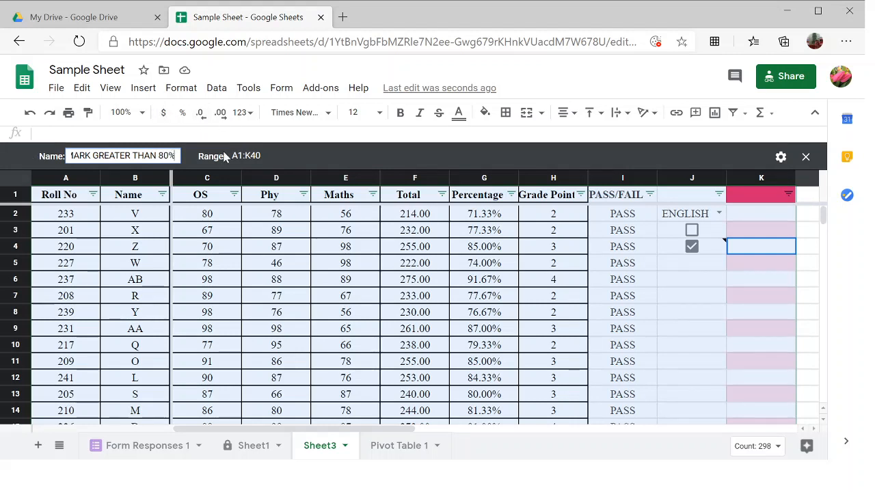
Step: Set the filter view's range to A1:H34
left_click(257, 156)
left_click(253, 156)
key("BackSpace")
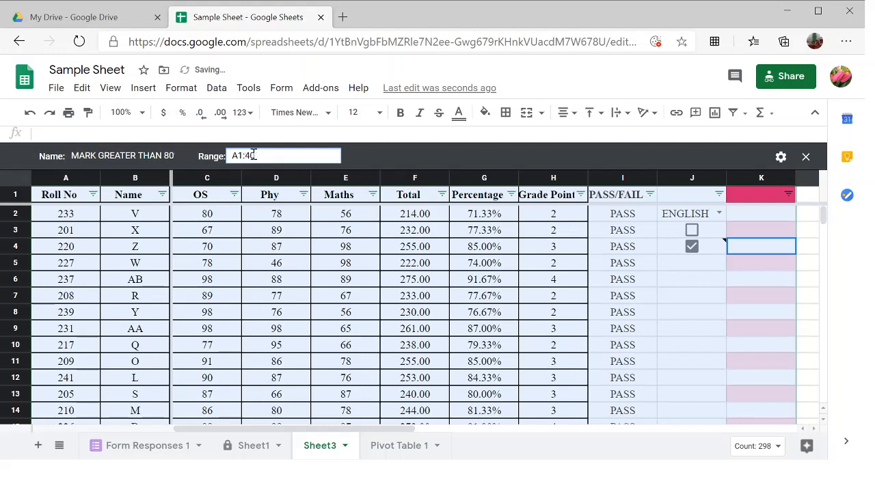
key("Delete")
key("Delete")
type("A3")
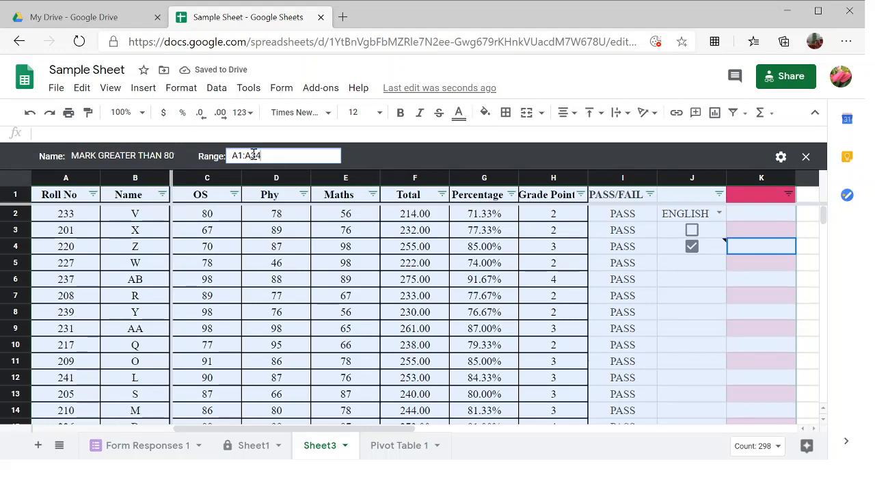
type("4")
key("Return")
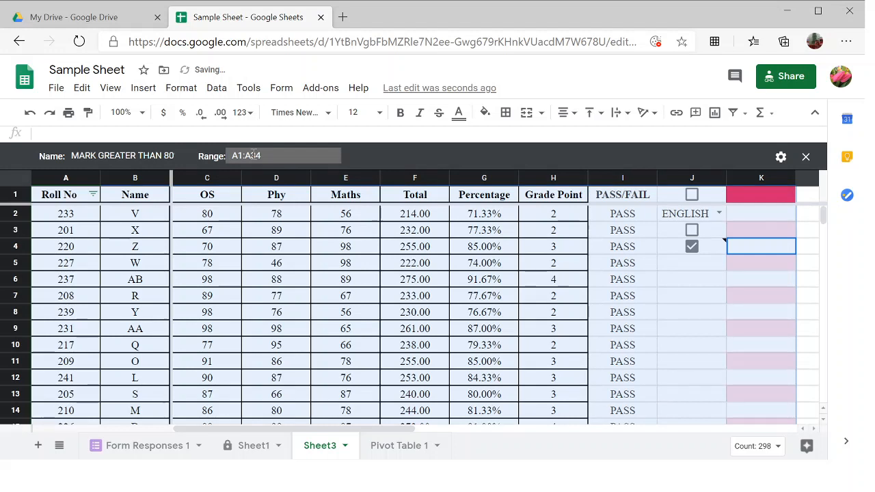
left_click(247, 156)
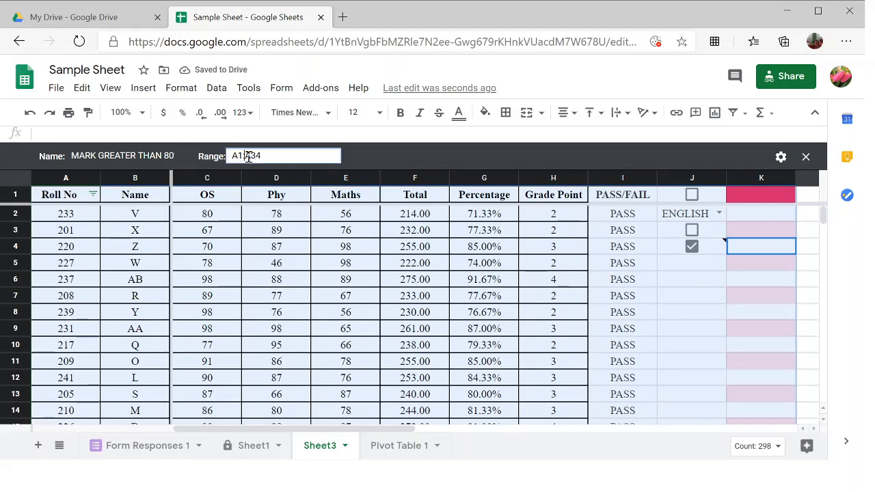
key("BackSpace")
type("H")
key("Return")
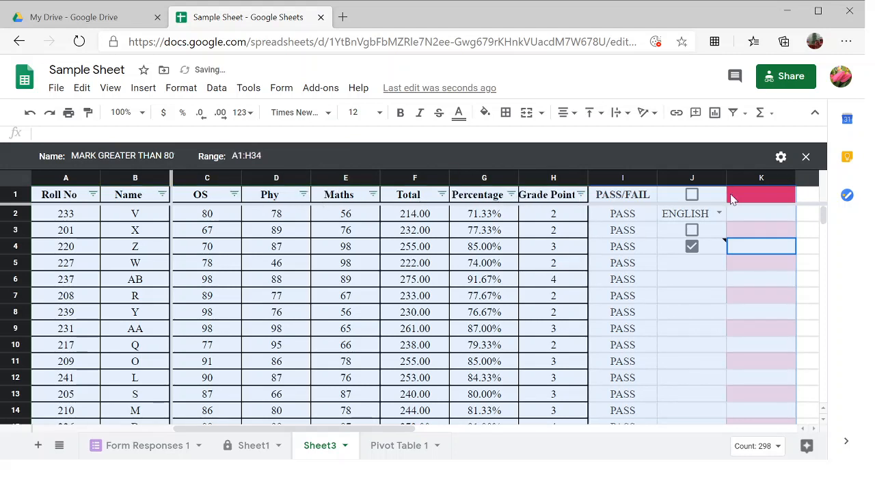
Step: Filter the Percentage column by the condition Greater than 0.8 and apply it
left_click(512, 195)
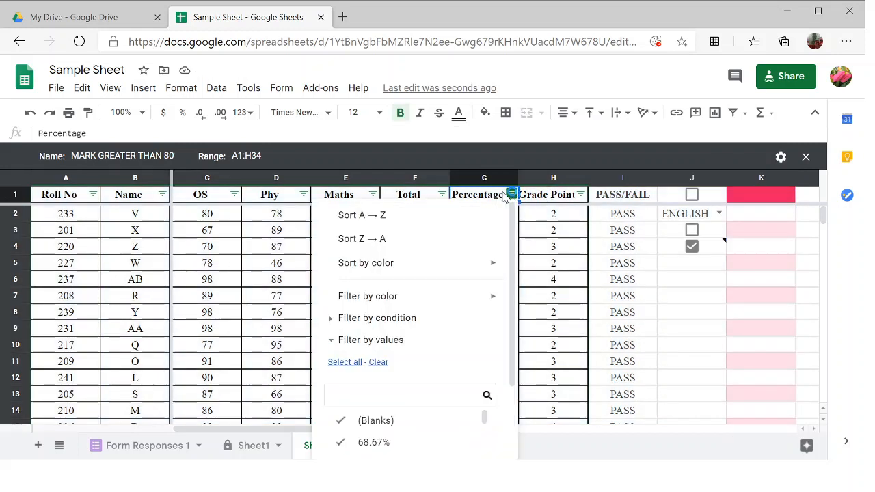
left_click(413, 320)
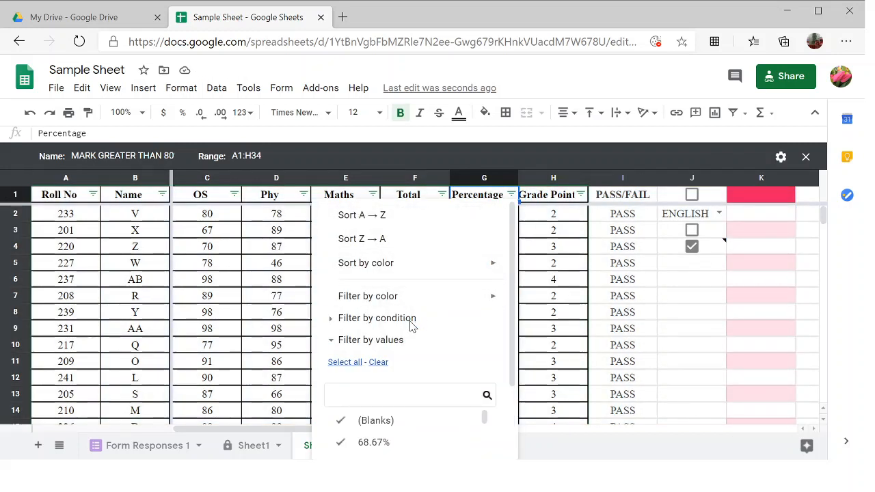
left_click(411, 321)
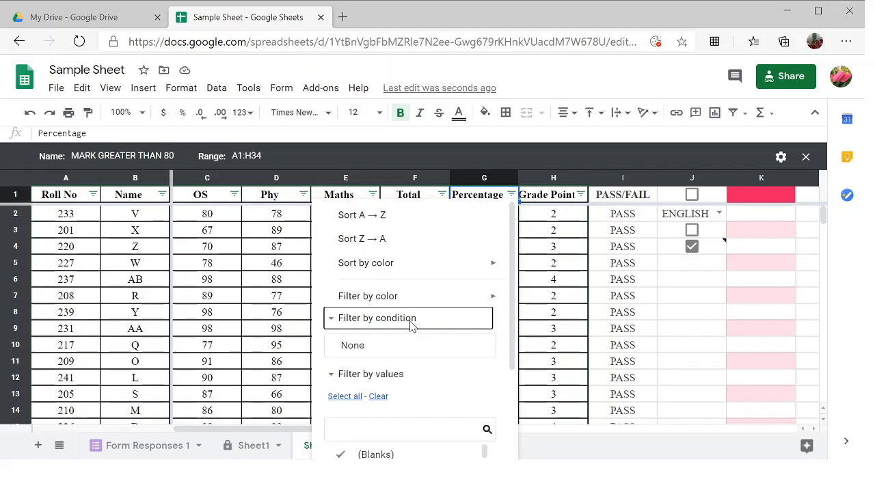
left_click(361, 348)
scroll(378, 412, "down", 2)
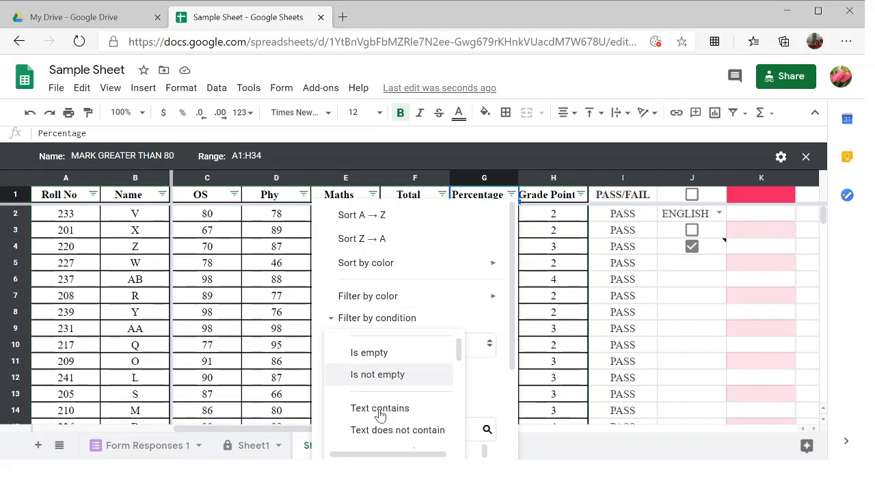
scroll(380, 414, "down", 5)
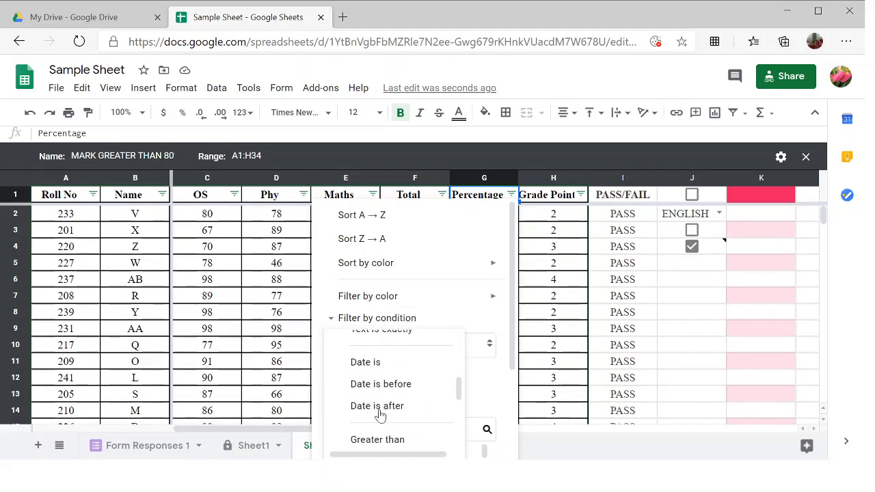
scroll(380, 415, "down", 1)
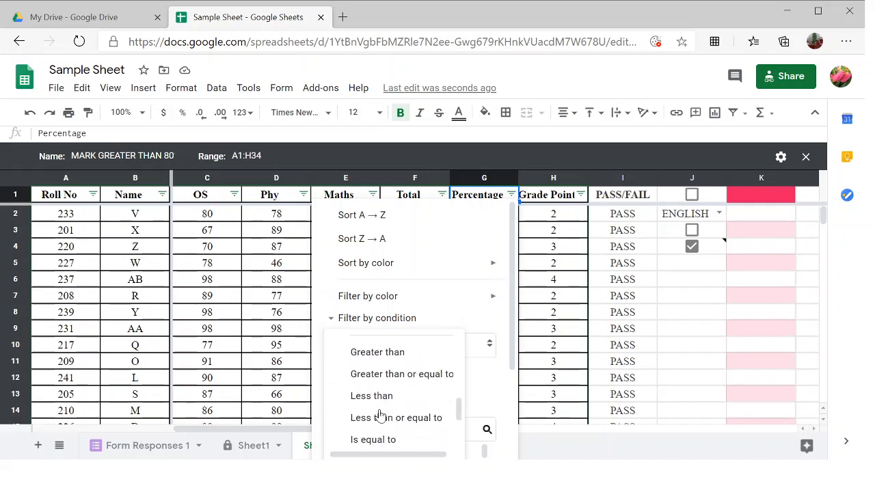
left_click(380, 351)
left_click(390, 382)
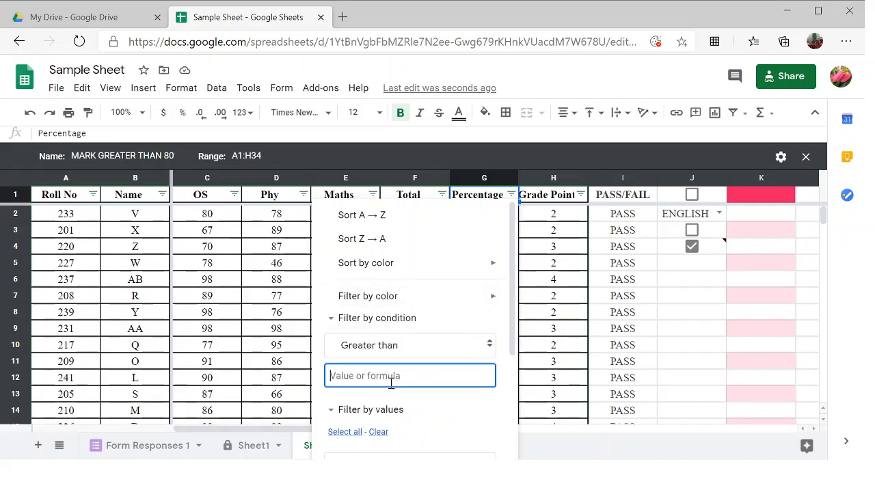
type("0.8")
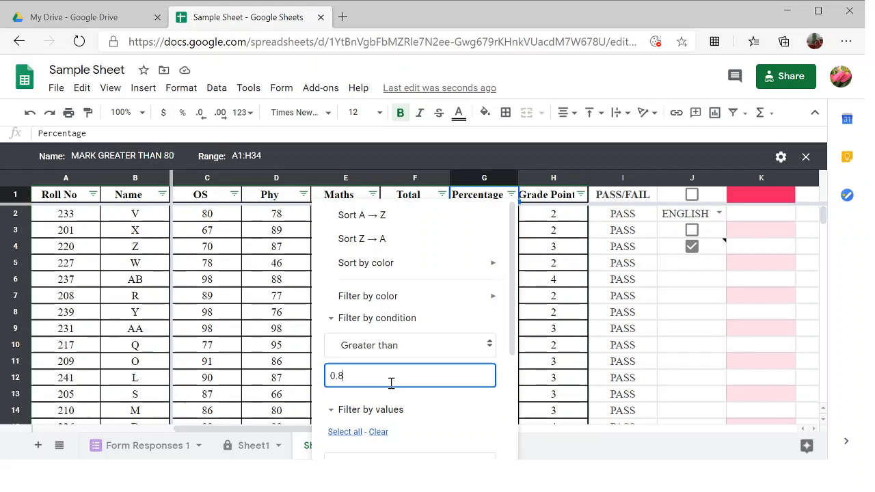
scroll(402, 384, "down", 3)
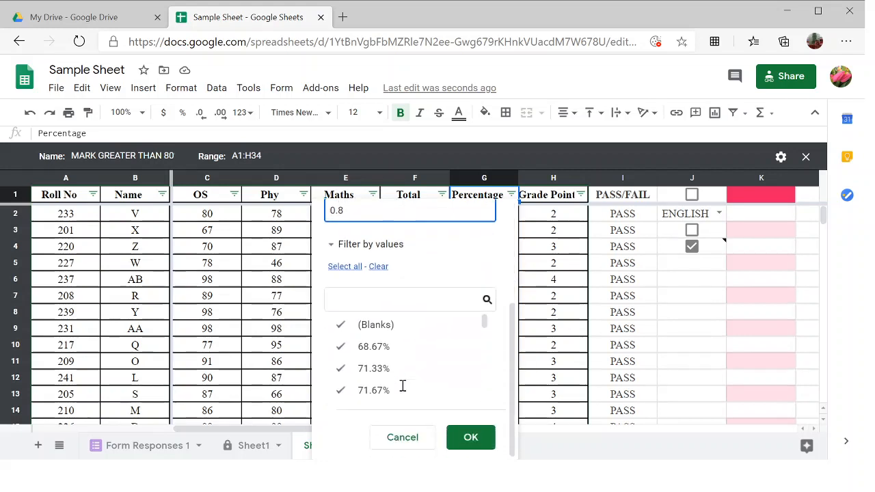
left_click(460, 437)
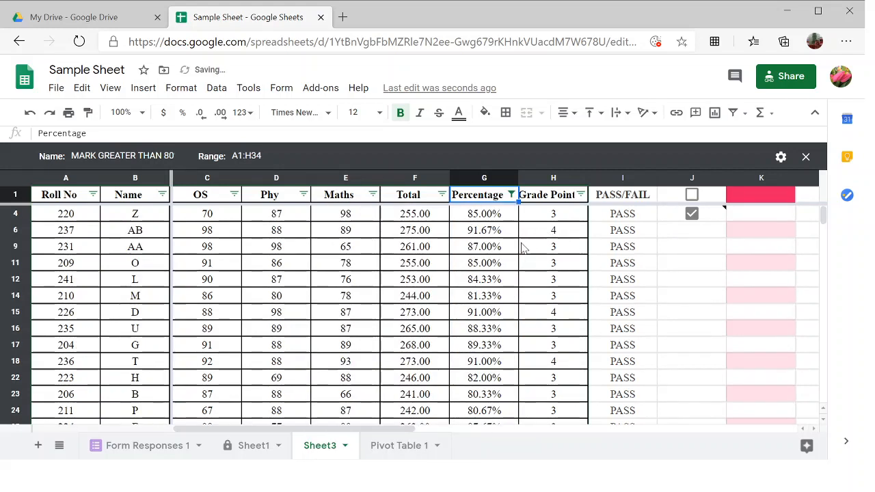
Step: Change the Percentage filter condition to Greater than 0.7, apply it and review the filtered rows
scroll(509, 280, "down", 3)
scroll(509, 280, "up", 3)
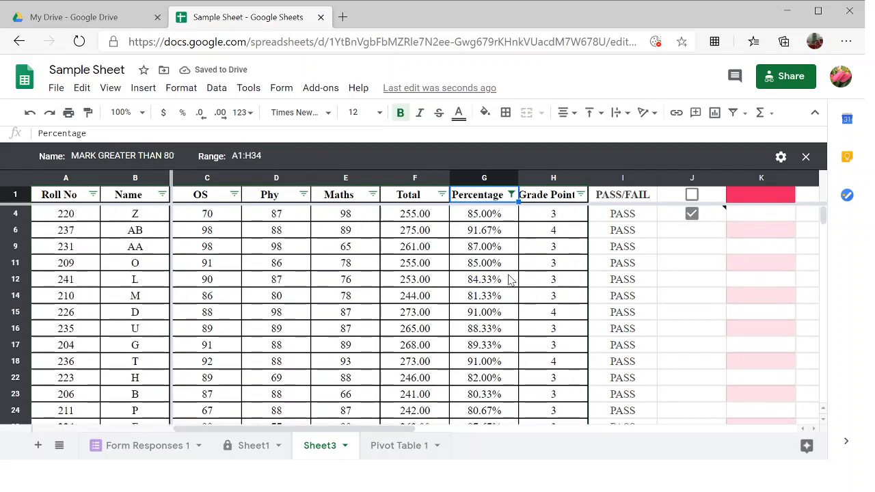
left_click(512, 195)
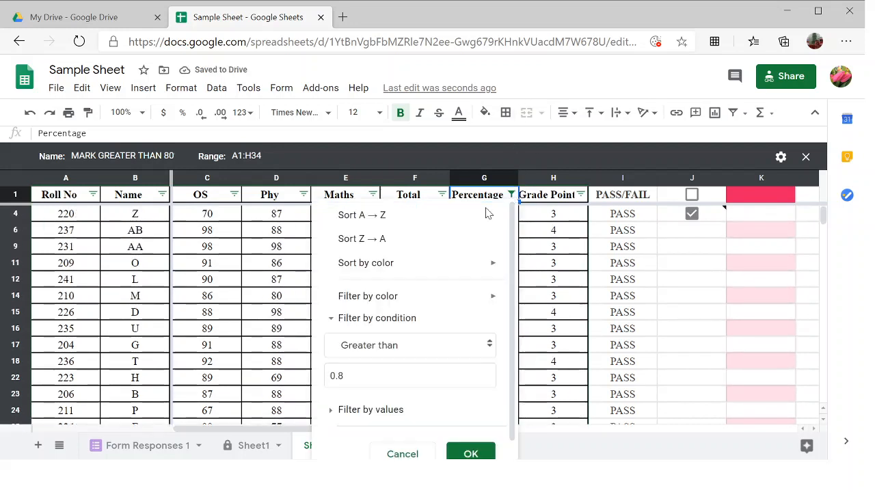
left_click(359, 375)
key("BackSpace")
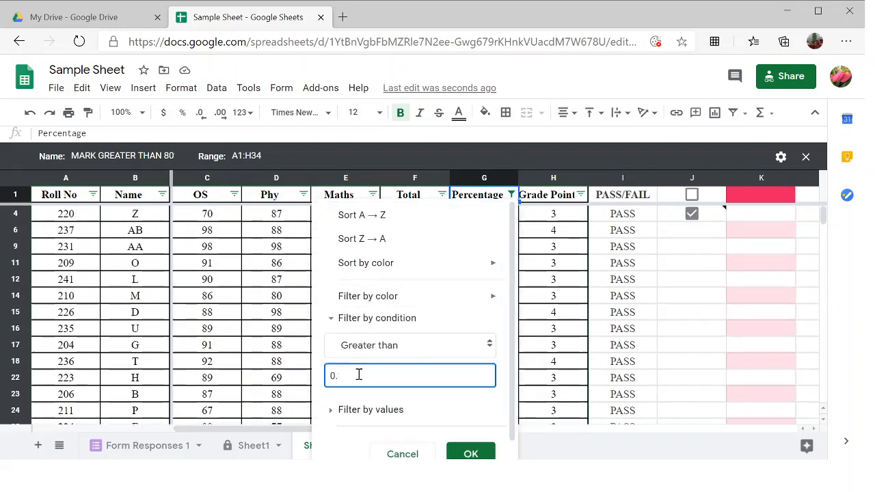
type("7")
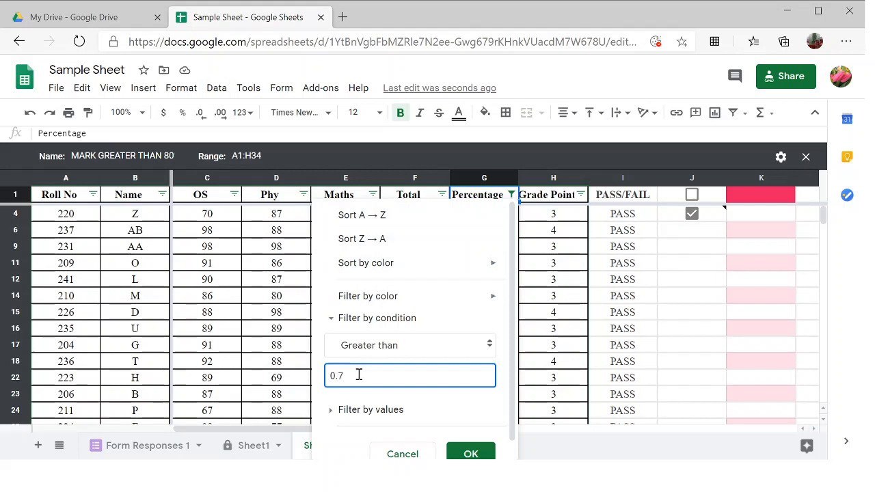
left_click(469, 453)
scroll(487, 335, "down", 2)
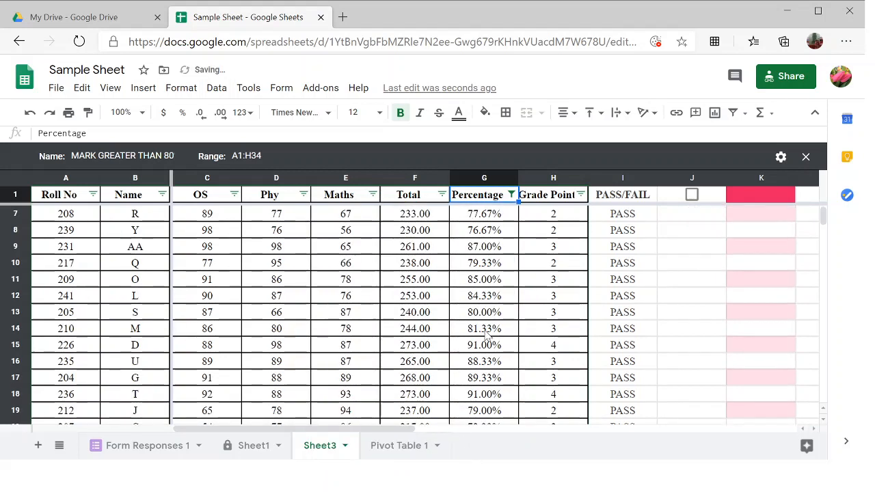
scroll(487, 335, "up", 2)
scroll(486, 335, "up", 1)
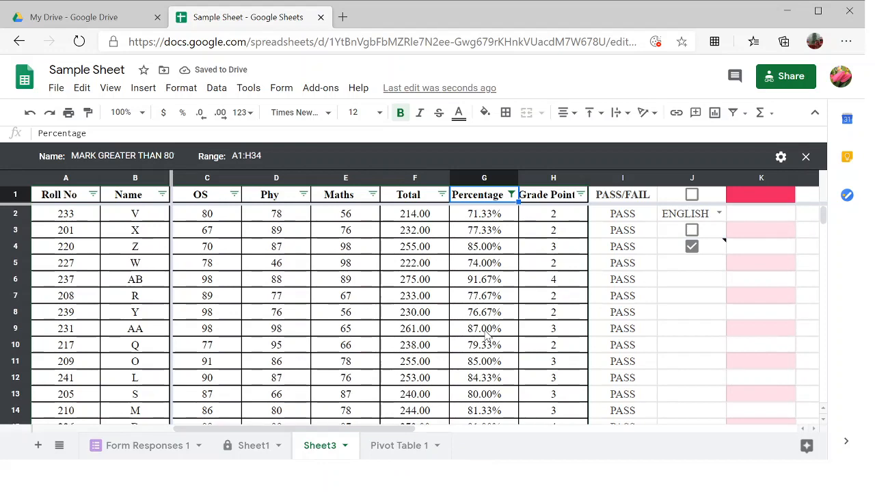
scroll(487, 329, "down", 1)
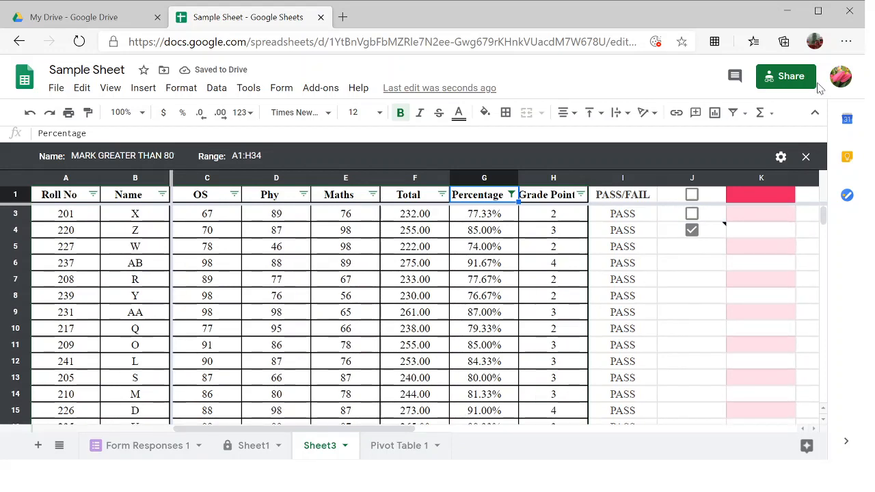
Step: Close the filter view and check the list of saved filter views
left_click(805, 158)
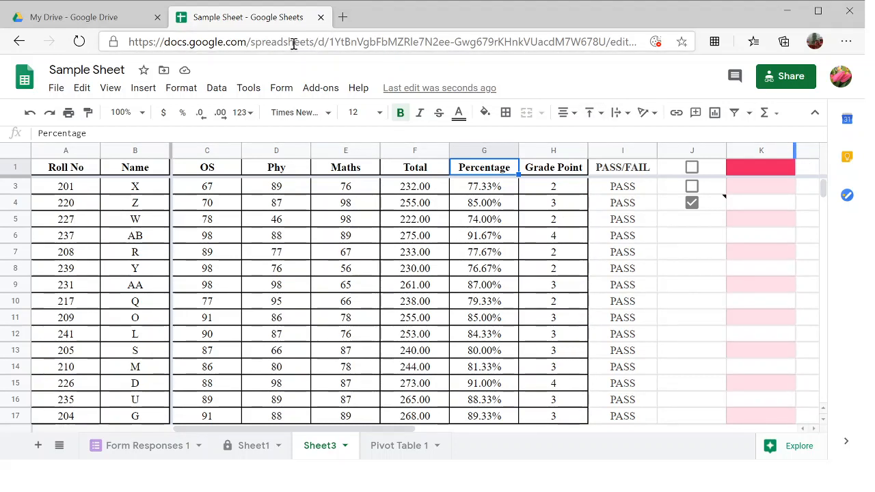
left_click(217, 89)
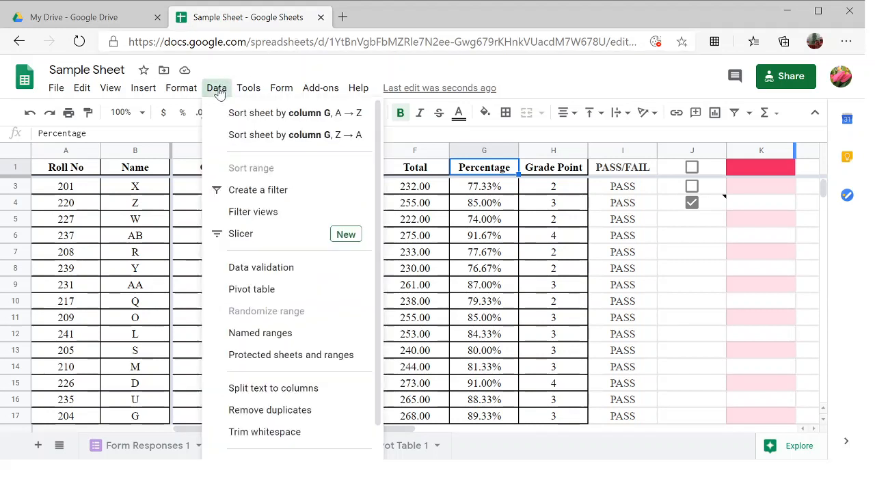
mouse_move(252, 217)
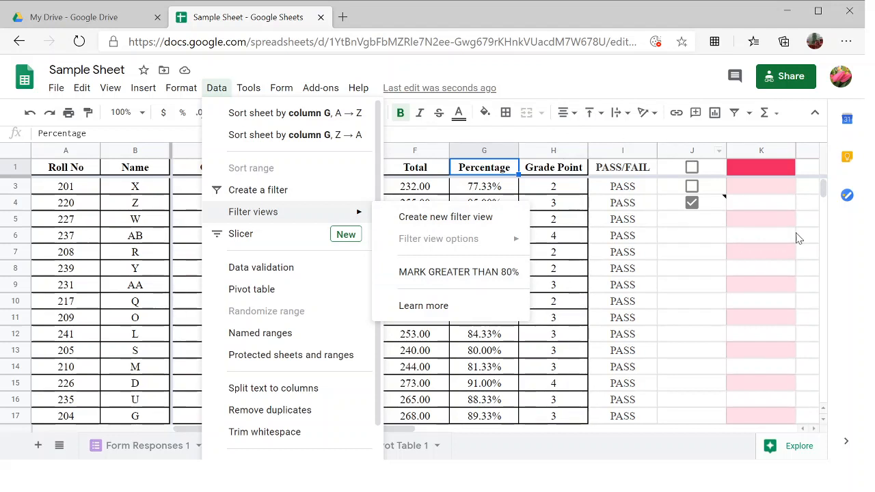
left_click(860, 251)
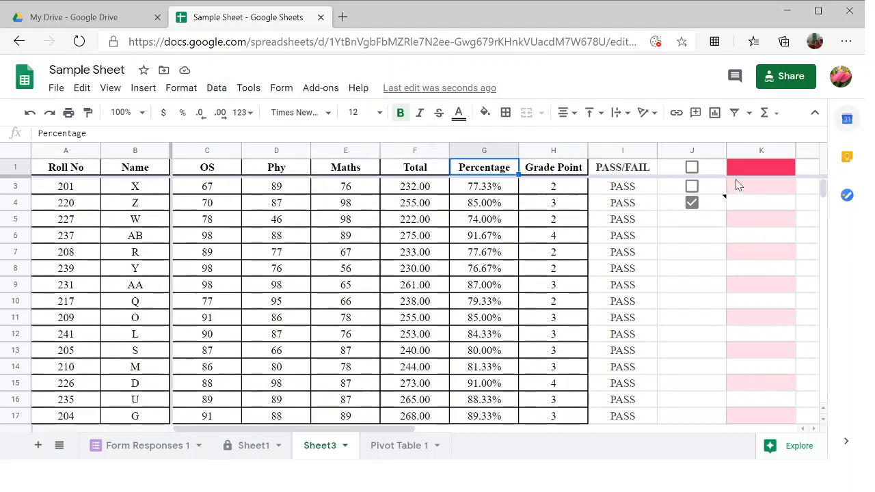
Step: Delete the pink-striped column K from the sheet
left_click(736, 185)
left_click(738, 170)
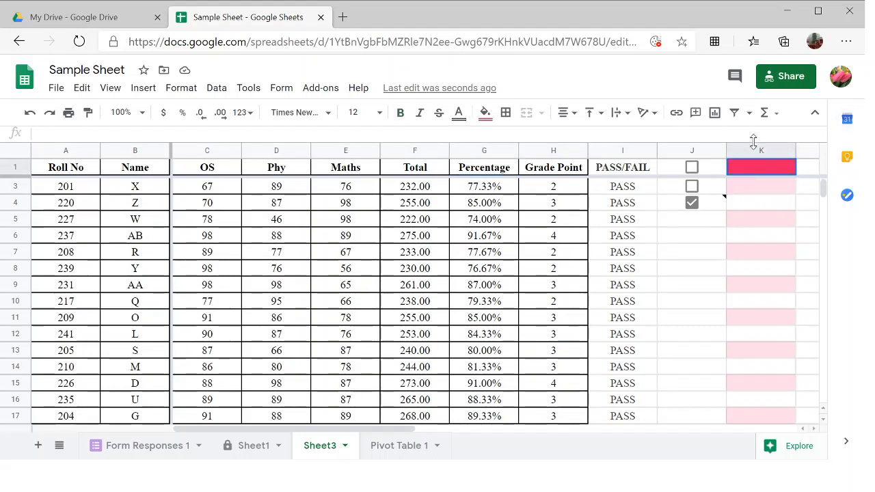
left_click(757, 152)
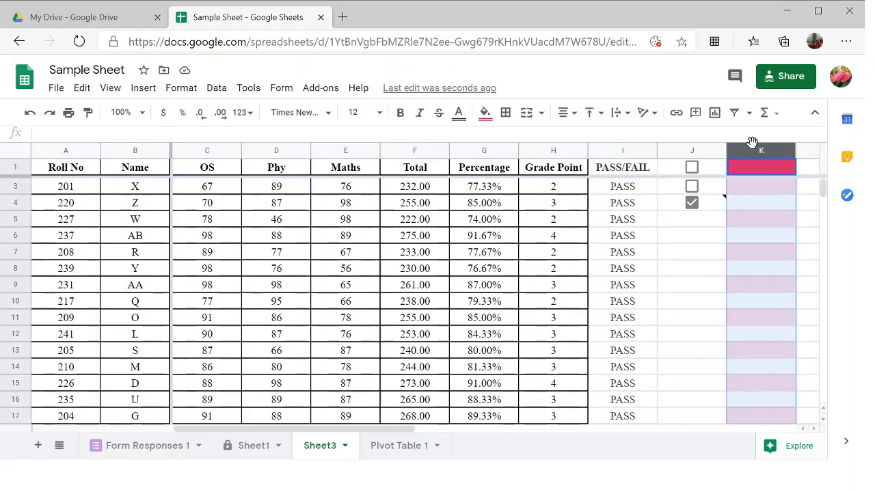
right_click(755, 149)
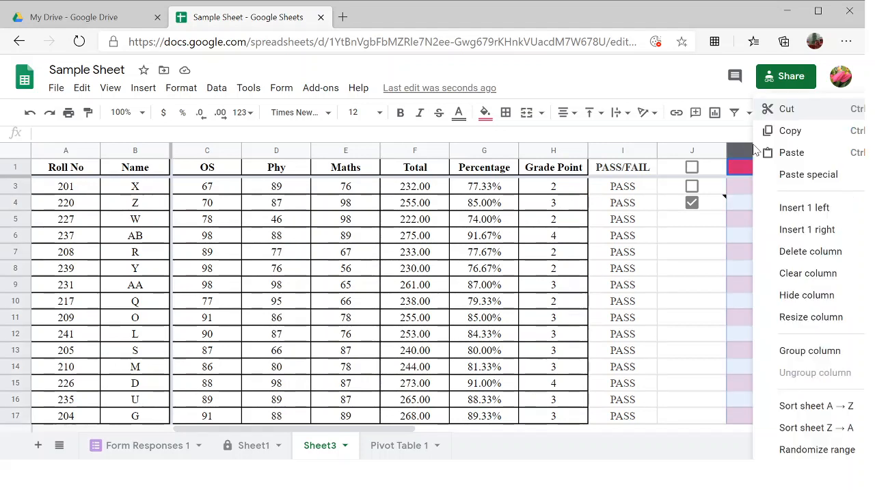
left_click(810, 252)
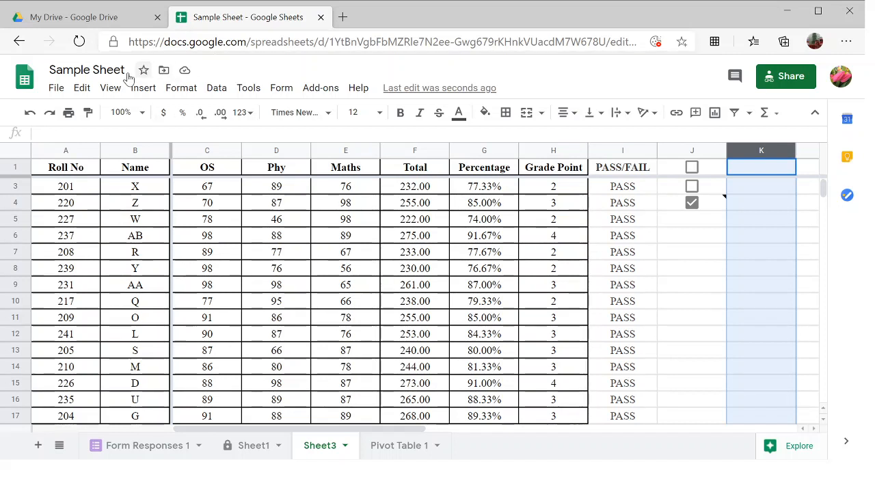
Step: Select the marks table from the Roll No header through the PASS/FAIL column, covering A1:I27
left_click(68, 170)
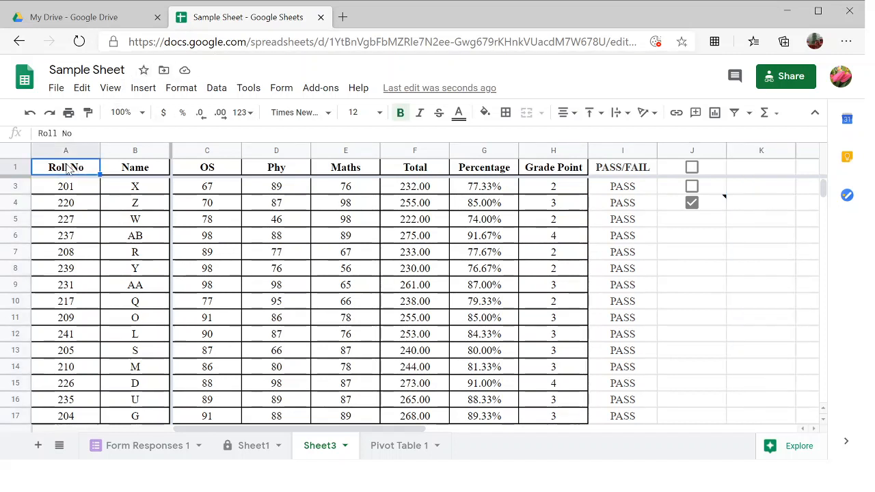
key("shift+Right")
key("shift+Right")
key("shift+Right")
key("shift+Right")
key("shift+Right")
key("shift+Right")
key("shift+Right")
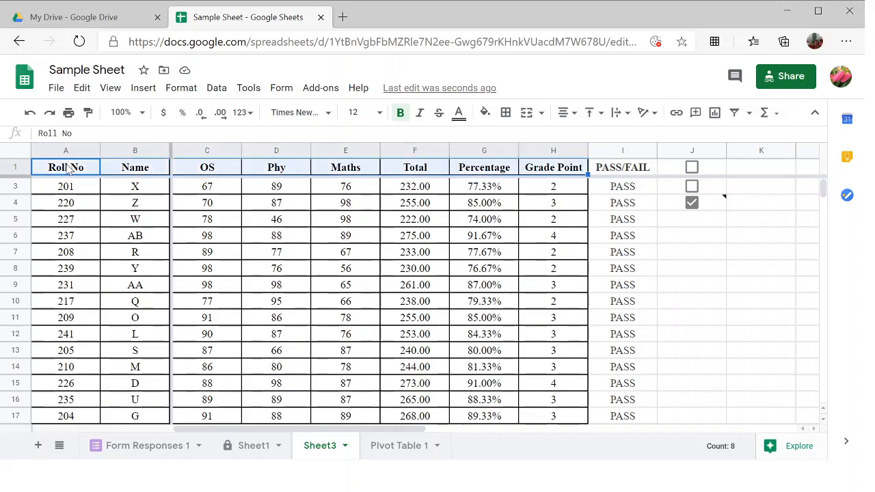
key("shift+Down")
key("shift+Down")
key("shift+Right")
key("shift+Down")
key("shift+Down")
key("shift+Down")
key("shift+Down")
key("shift+Down")
key("shift+Down")
key("shift+Down")
key("shift+Down")
key("shift+Down")
key("shift+Down")
key("shift+Down")
key("shift+Down")
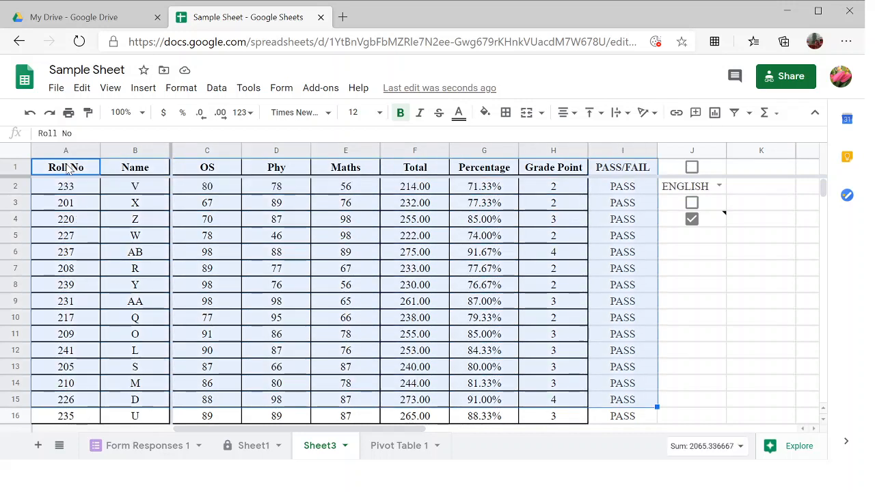
key("shift+Down")
key("shift+Down")
key("shift+Down")
key("shift+Down")
key("shift+Down")
key("shift+Down")
key("shift+Down")
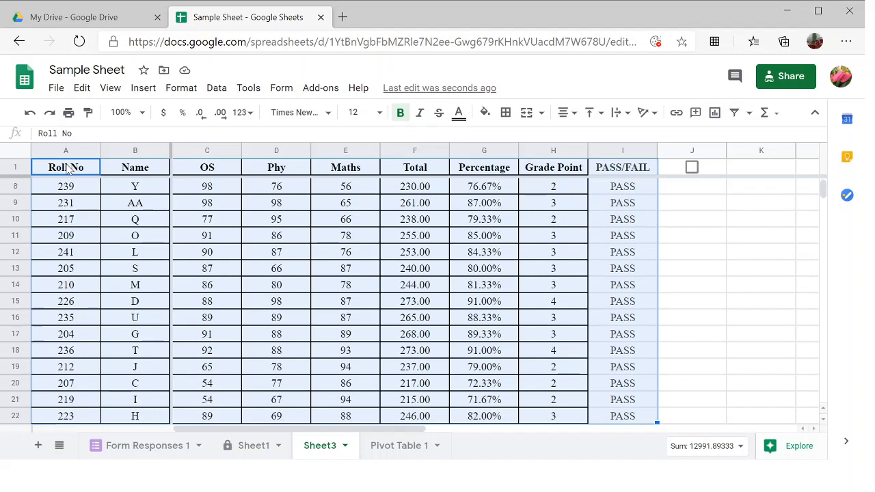
key("shift+Down")
key("shift+Down")
key("shift+Down")
key("shift+Down")
key("shift+Down")
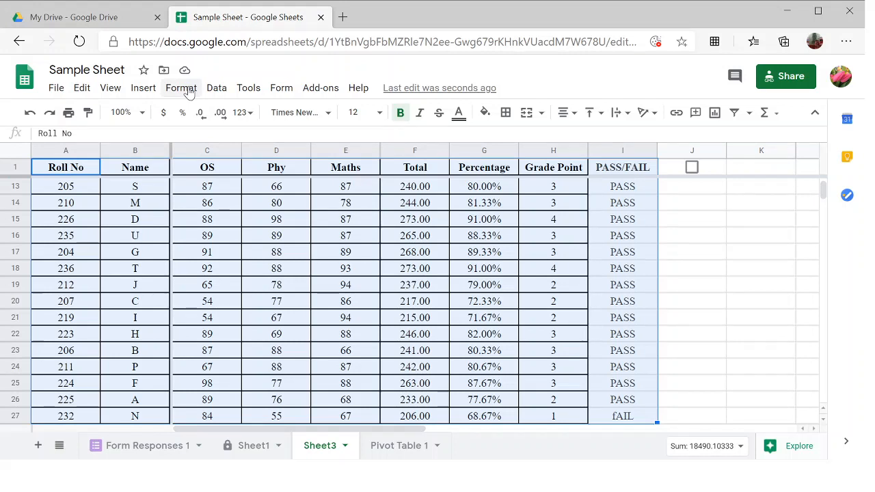
Step: Sort the range A1:I27 by Grade Point in A → Z order, treating the first row as a header
left_click(216, 89)
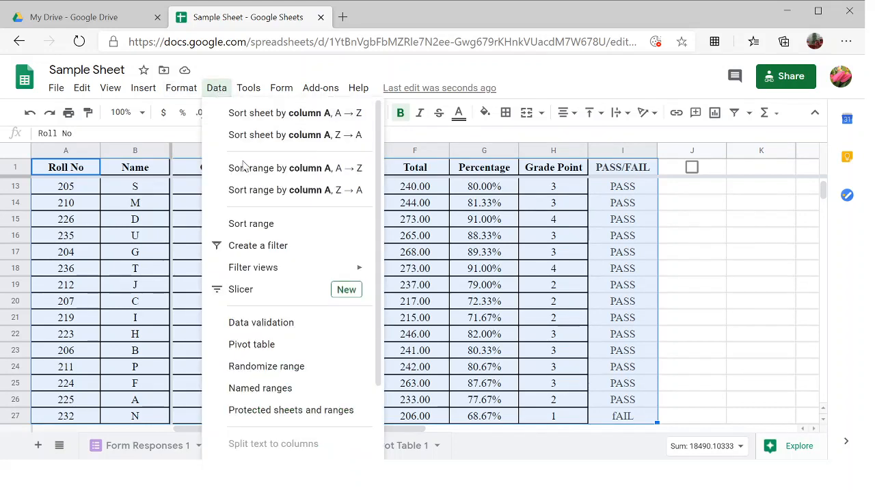
left_click(248, 224)
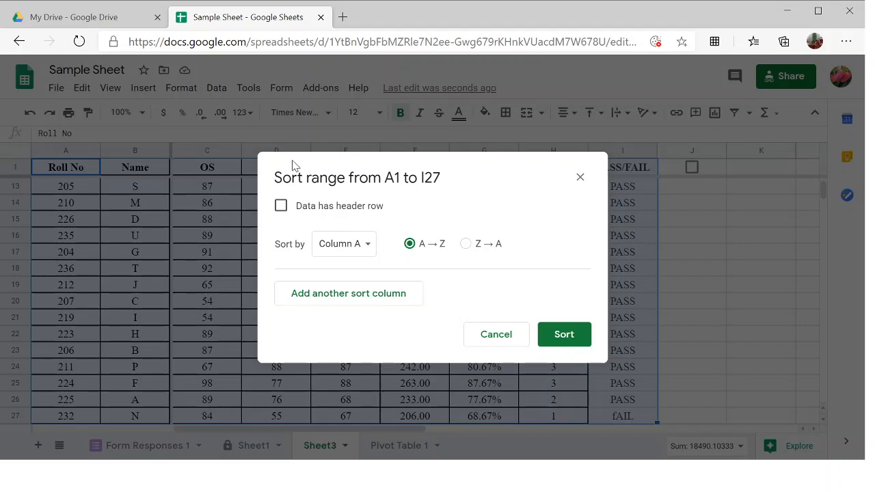
left_click(281, 207)
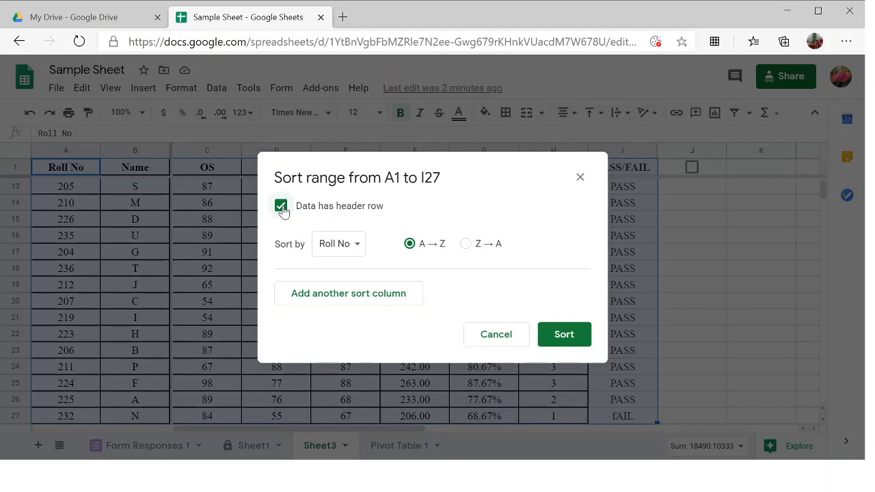
left_click(352, 253)
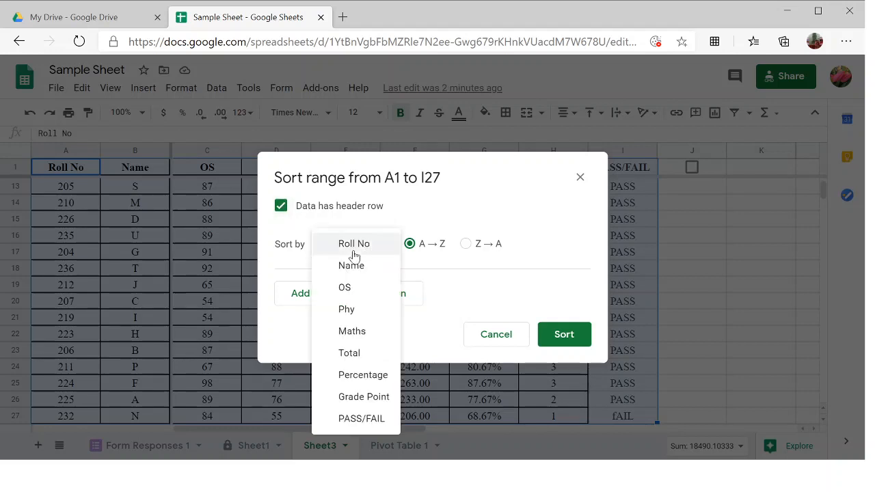
left_click(369, 398)
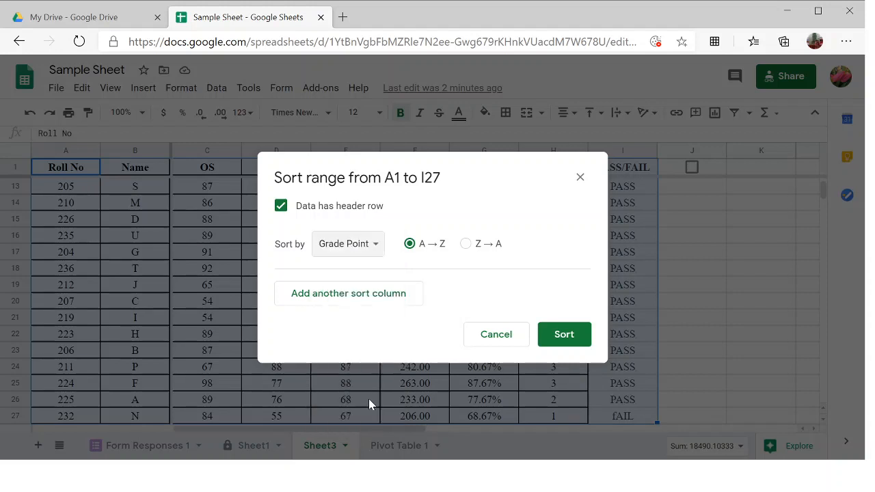
left_click(557, 335)
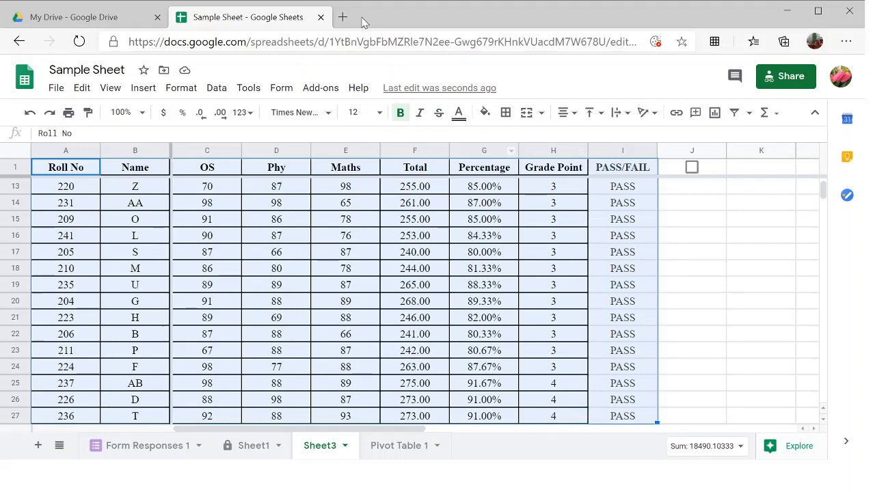
Step: Sort A1:I27 with a header row by OS, then Phy, then Maths, all A → Z, and review the rows
left_click(217, 95)
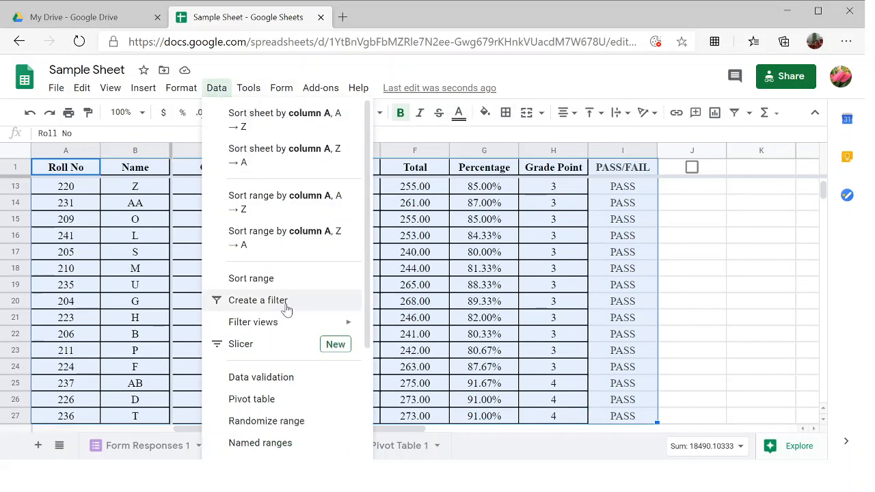
left_click(272, 279)
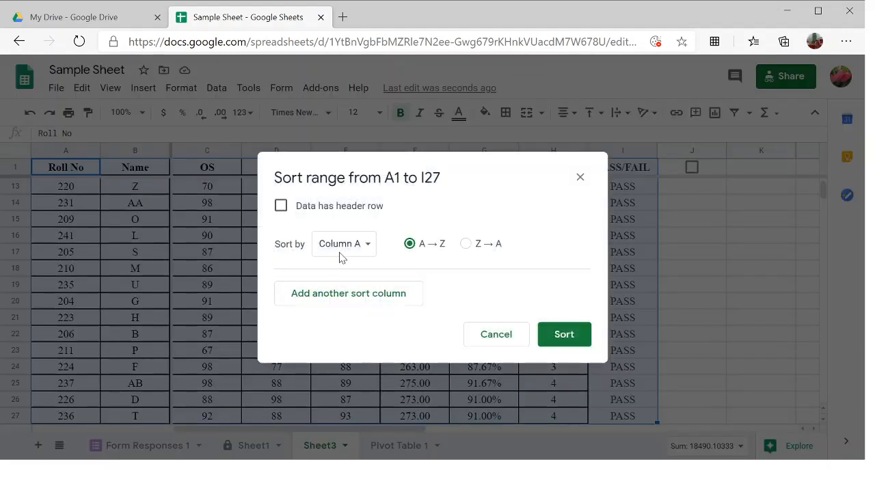
left_click(281, 206)
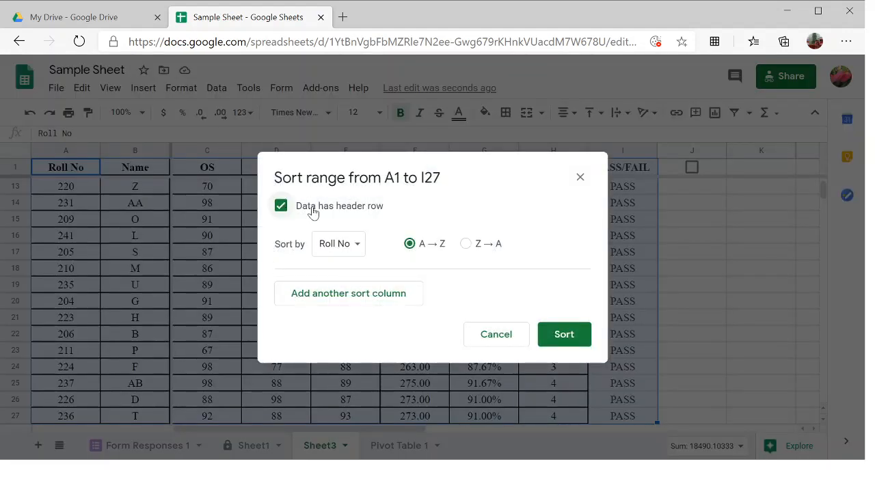
left_click(343, 252)
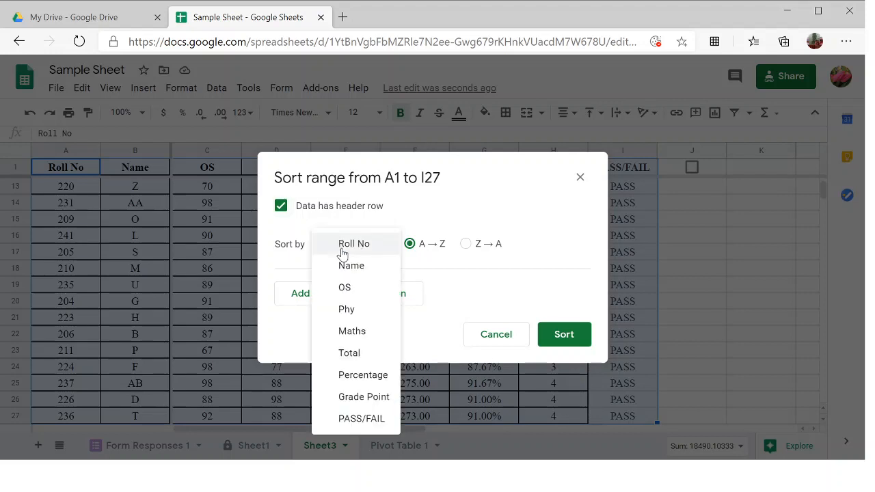
left_click(348, 291)
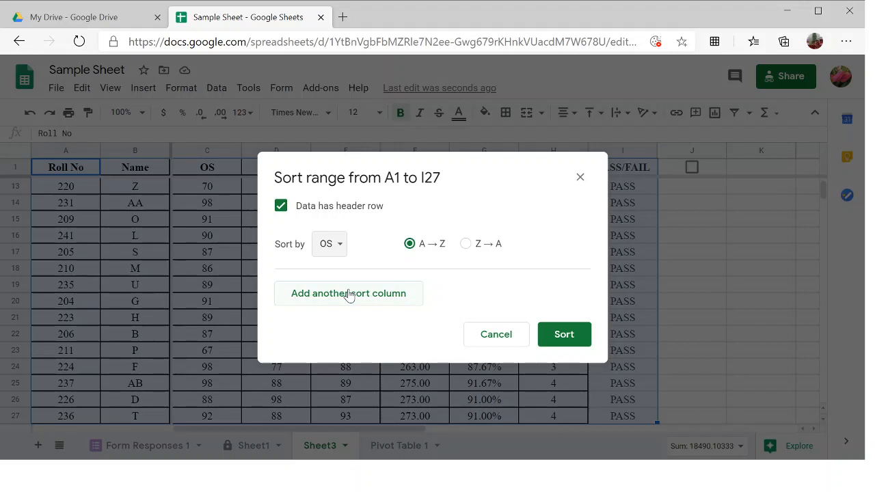
left_click(333, 292)
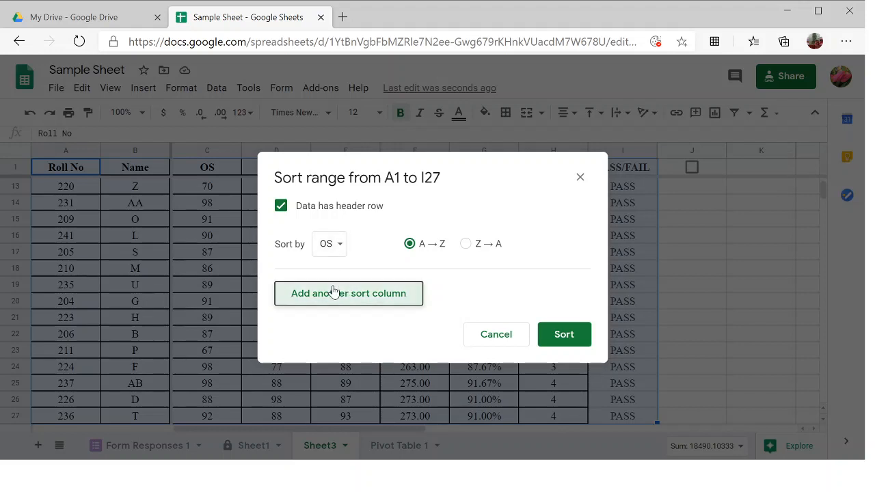
left_click(324, 353)
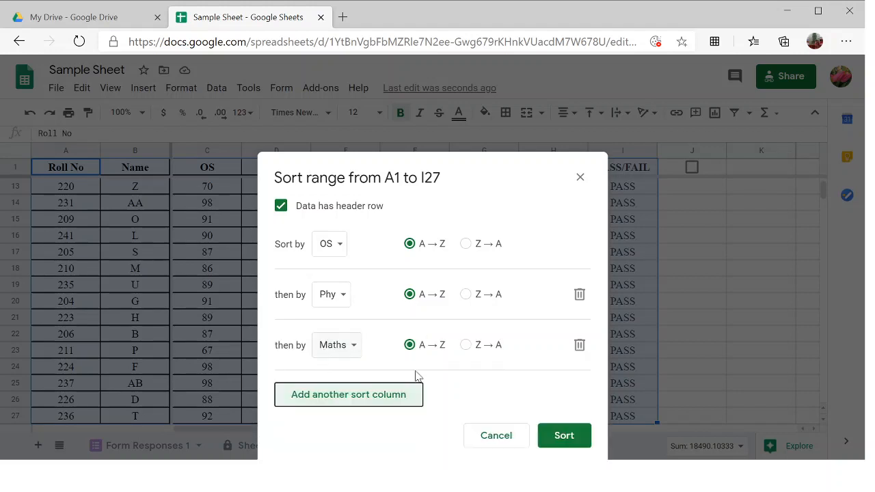
left_click(565, 431)
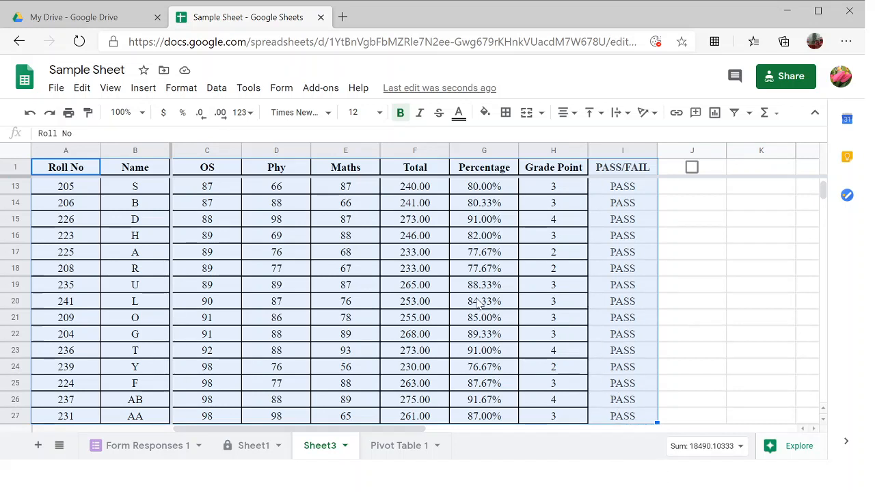
scroll(479, 304, "down", 1)
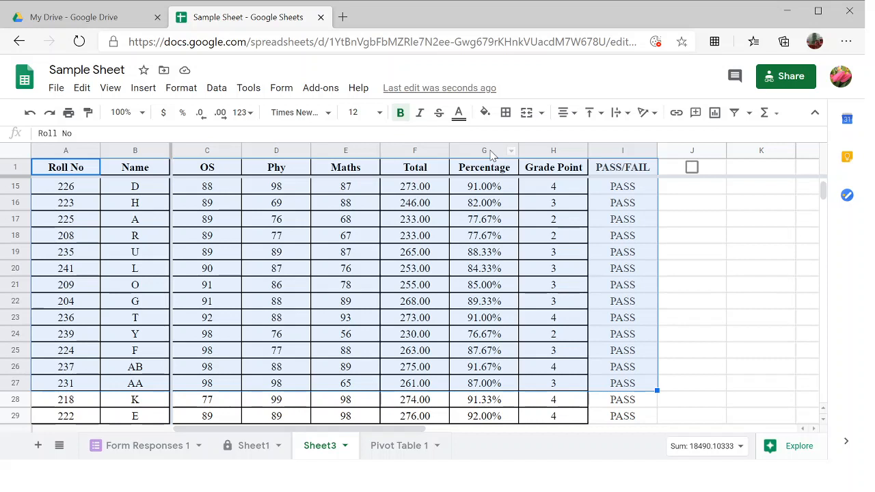
Step: Select the full marks table from the Roll No header through the PASS/FAIL column, covering A1:I29
scroll(515, 238, "down", 1)
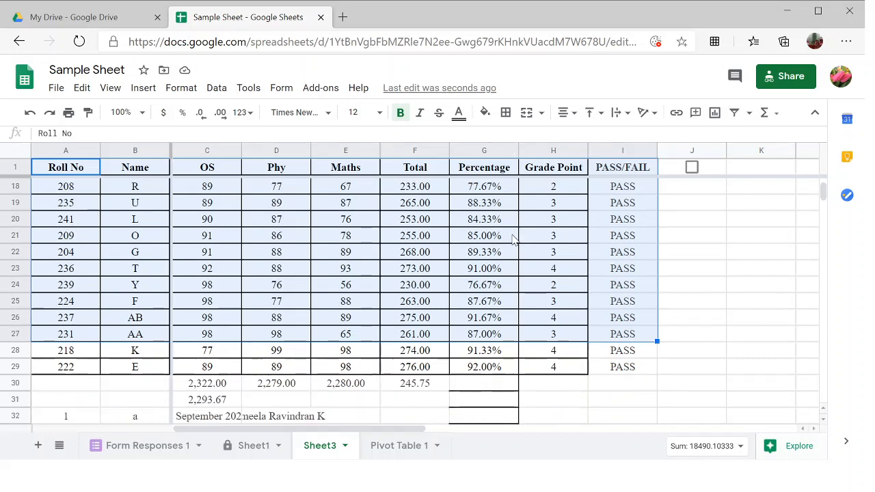
scroll(515, 238, "up", 5)
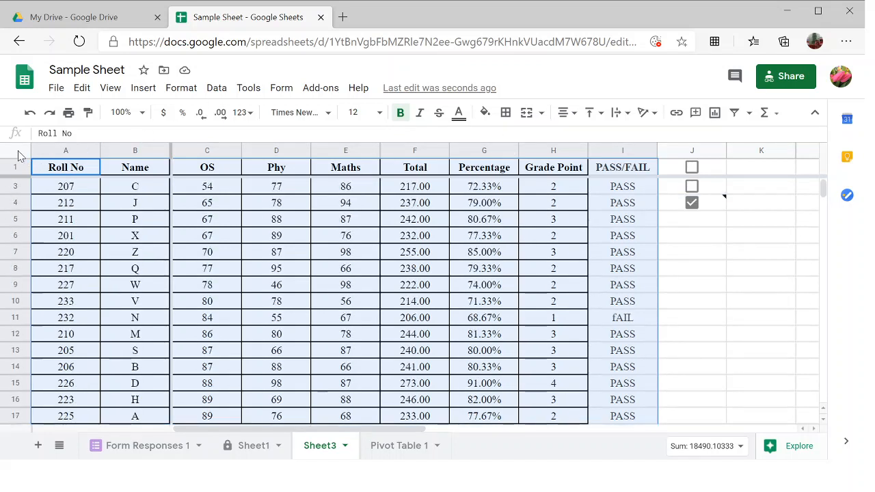
left_click(38, 171)
key("shift+Right")
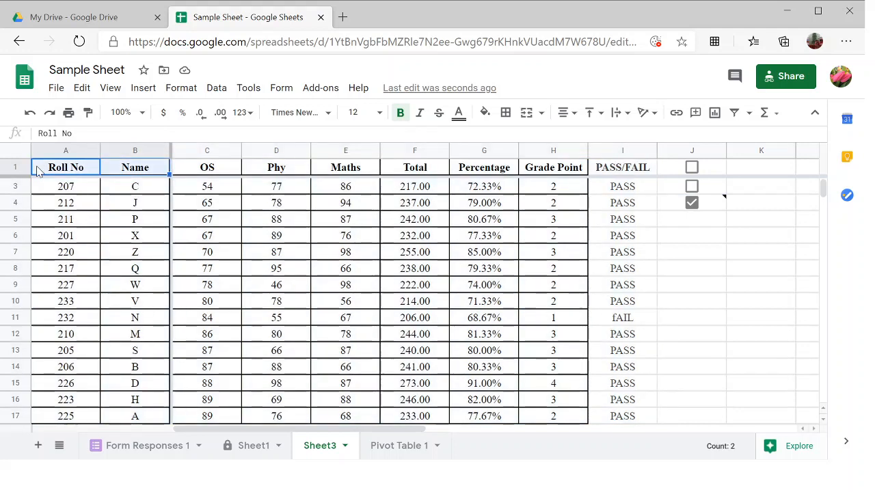
key("shift+Right")
key("shift+Right")
key("shift+Right")
key("shift+Right")
key("shift+Right")
key("shift+Right")
key("shift+Right")
key("shift+Right")
key("shift+Right")
key("shift+Right")
key("shift+Right")
key("shift+Right")
key("shift+Left")
key("shift+Left")
key("shift+Left")
key("shift+Left")
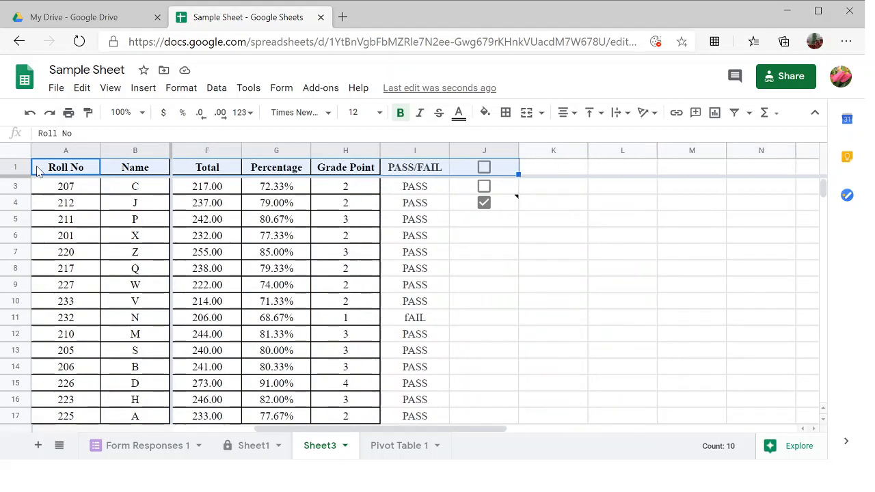
key("shift+Left")
key("shift+Down")
key("shift+Down")
key("shift+Down")
key("shift+Down")
key("shift+Down")
key("shift+Down")
key("shift+Down")
key("shift+Down")
key("shift+Down")
key("shift+Down")
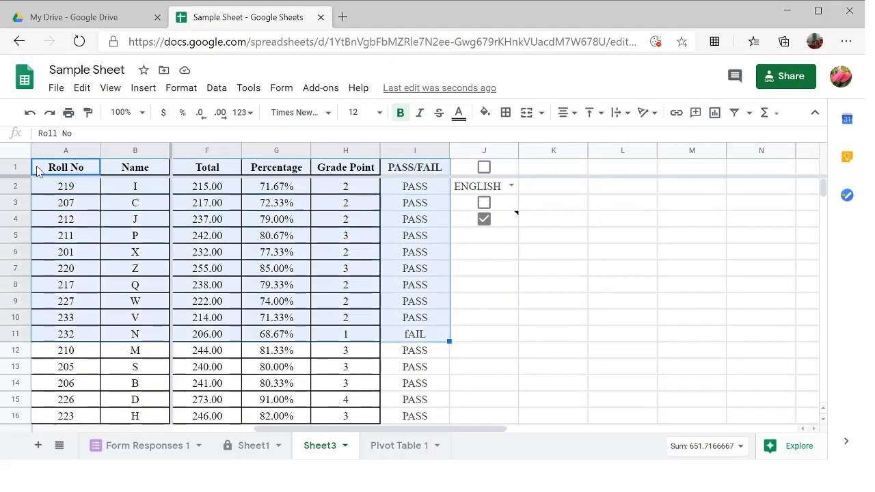
key("shift+Down")
key("shift+Down")
key("shift+Down")
key("shift+Down")
key("shift+Down")
key("shift+Down")
key("shift+Down")
key("shift+Down")
key("shift+Down")
key("shift+Down")
key("shift+Down")
key("shift+Down")
key("shift+Down")
key("shift+Down")
key("shift+Down")
key("shift+Down")
key("shift+Down")
key("shift+Down")
key("shift+Down")
key("shift+Down")
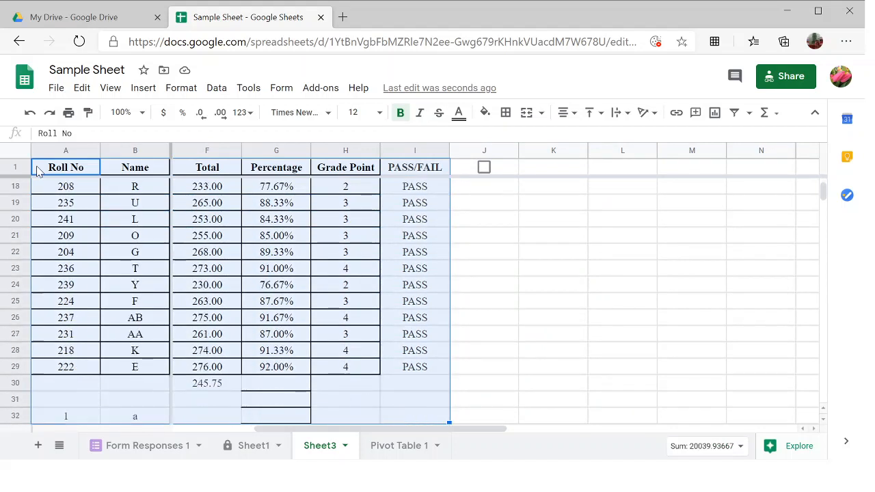
key("shift+Up")
key("shift+Up")
key("shift+Up")
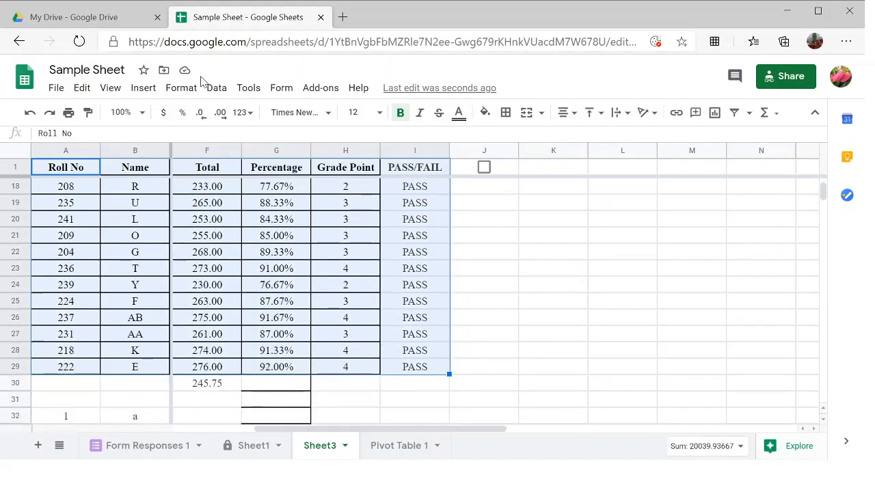
Step: Create a pivot table from the range Sheet3!A1:I29 in a new sheet
left_click(214, 89)
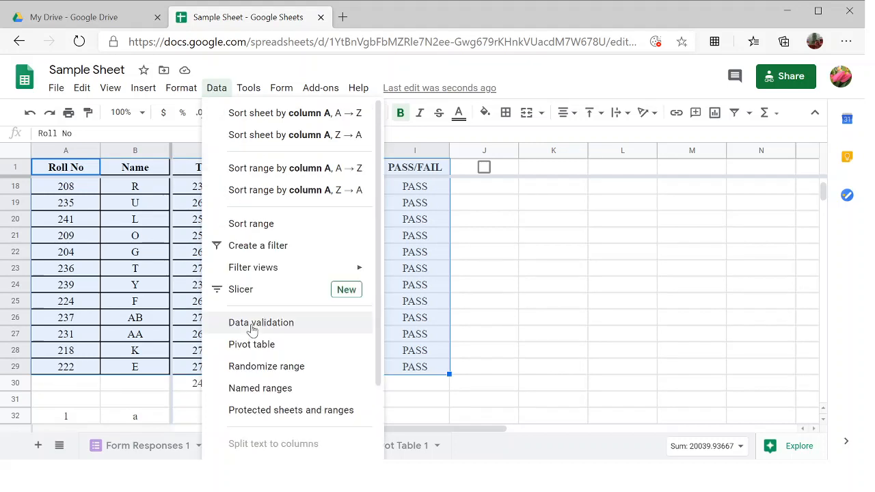
left_click(252, 347)
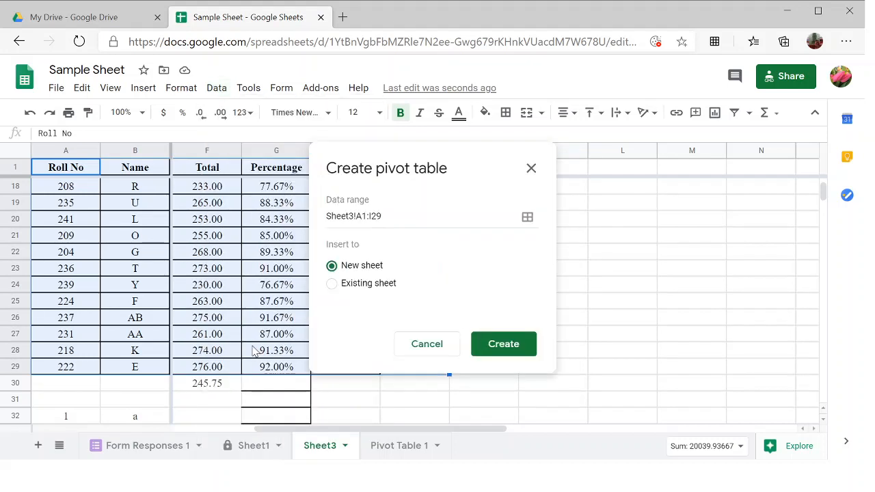
left_click(494, 354)
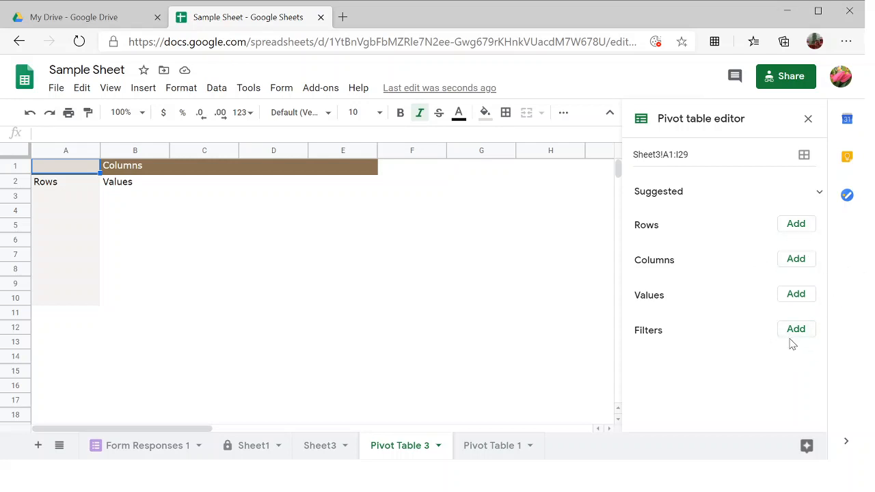
Step: Add Grade Point and then Percentage as row fields of the pivot table
left_click(797, 229)
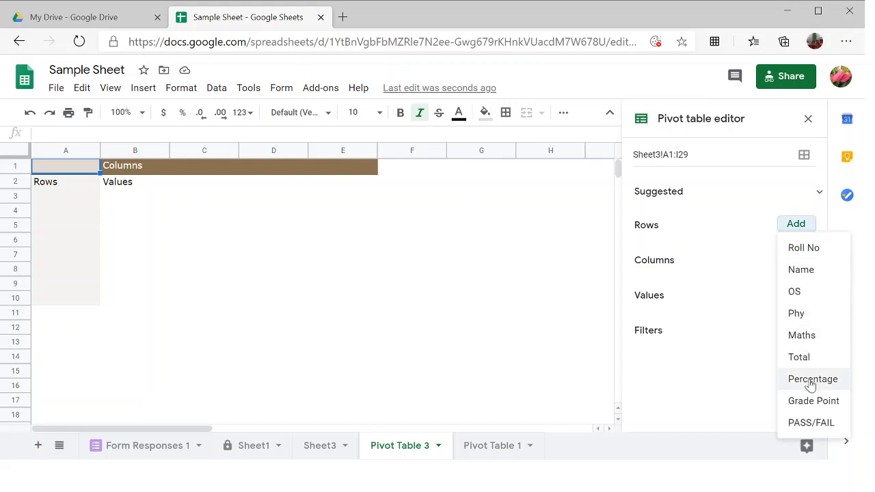
left_click(813, 401)
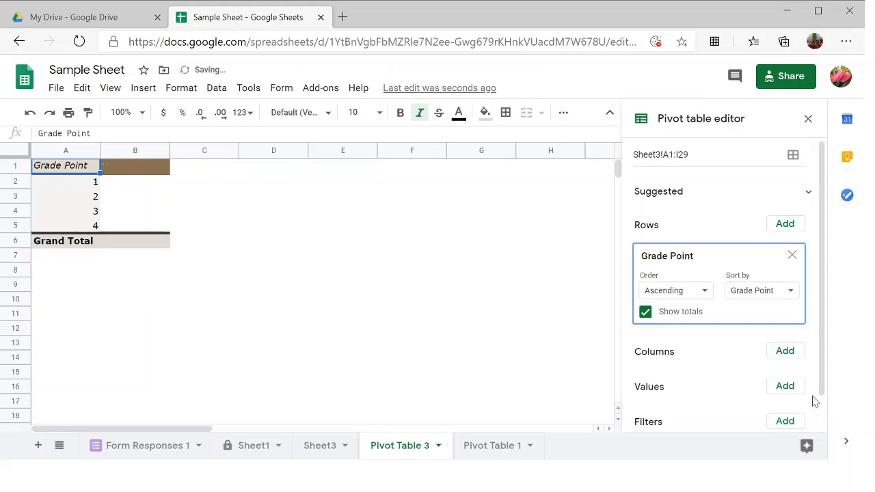
left_click(786, 231)
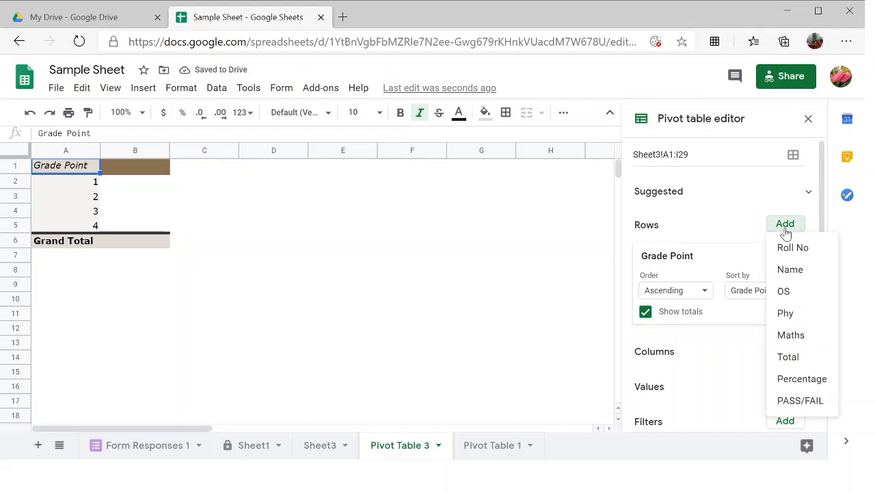
left_click(792, 383)
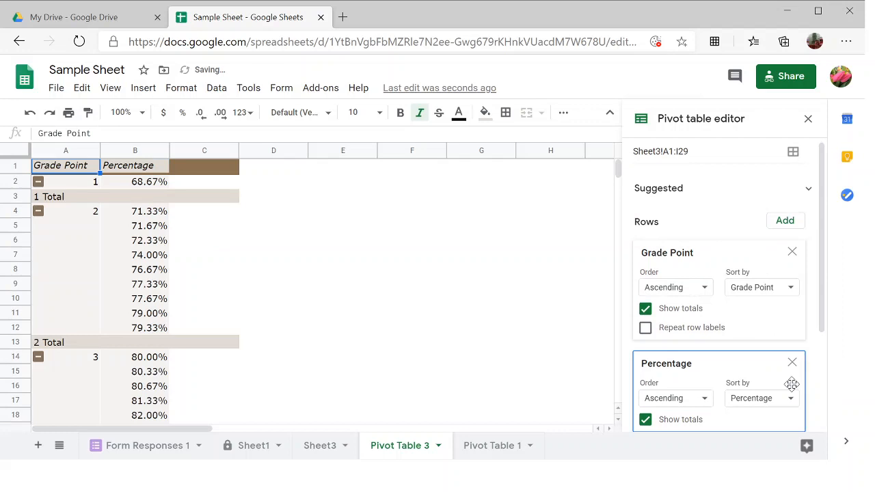
Step: Add Grade Point as a pivot table value summarized by COUNT
scroll(792, 384, "down", 3)
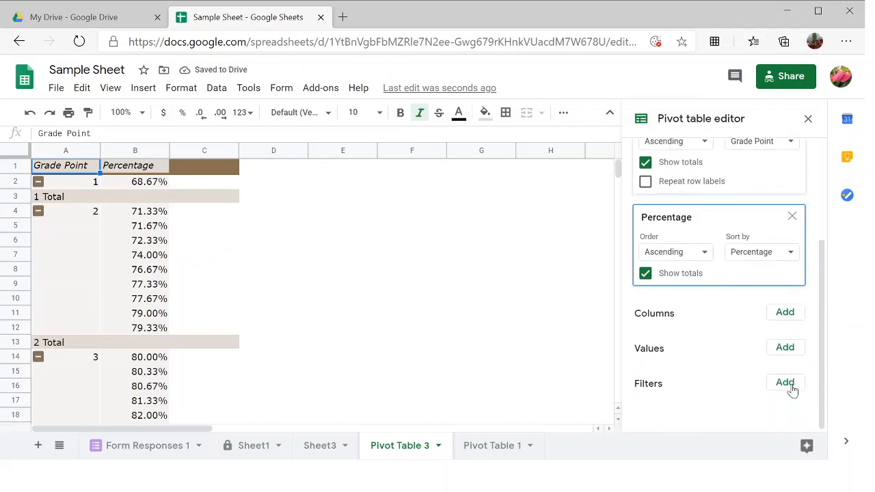
left_click(784, 348)
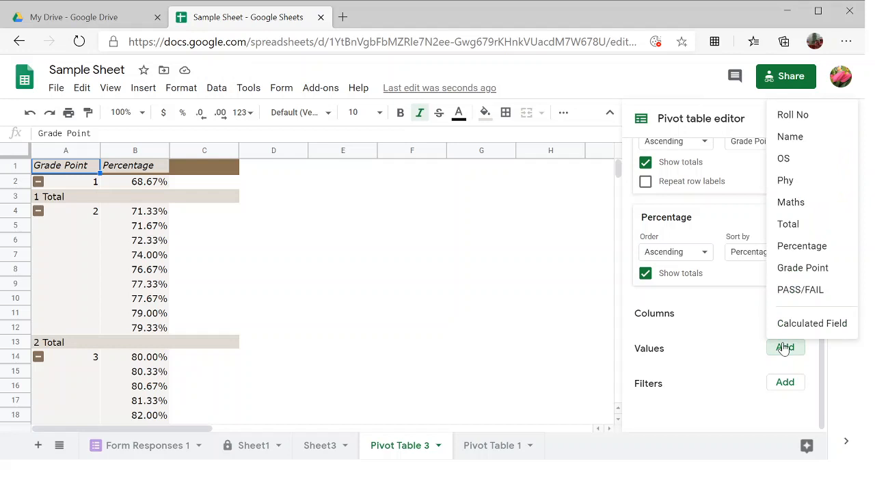
left_click(807, 267)
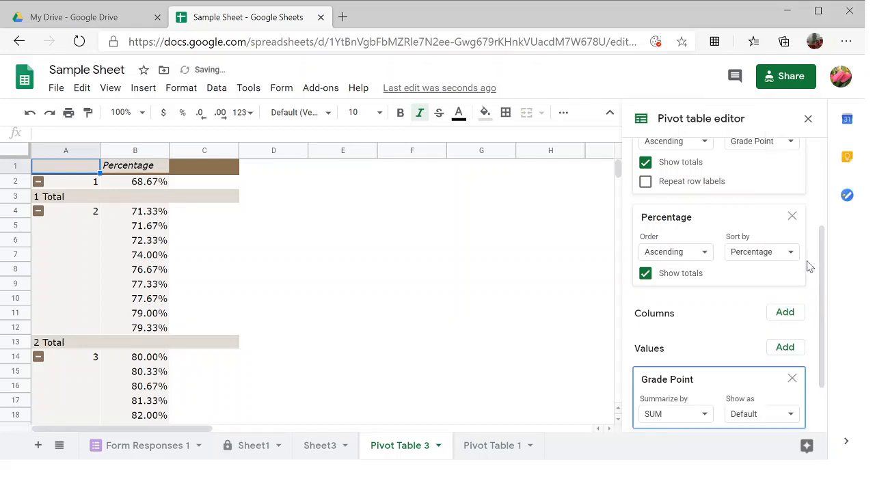
left_click(673, 416)
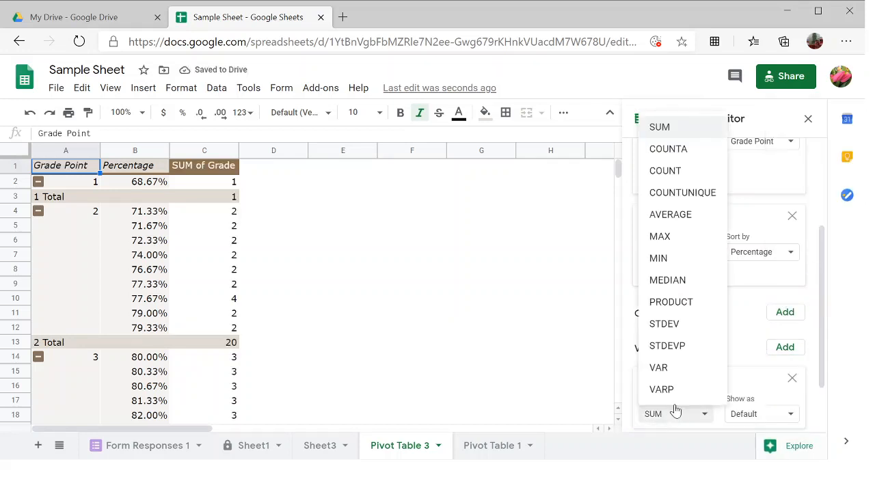
left_click(675, 176)
Step: Add Percentage as a second pivot table value, also summarized by COUNT
scroll(745, 279, "down", 1)
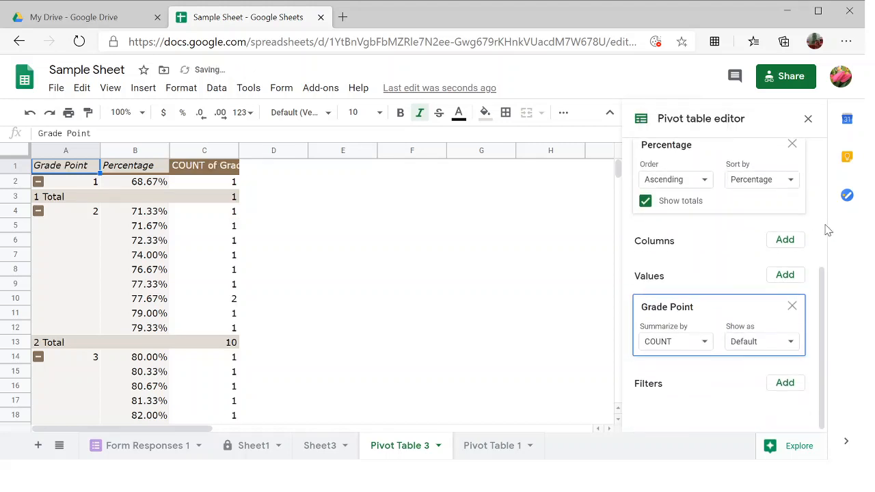
left_click(790, 275)
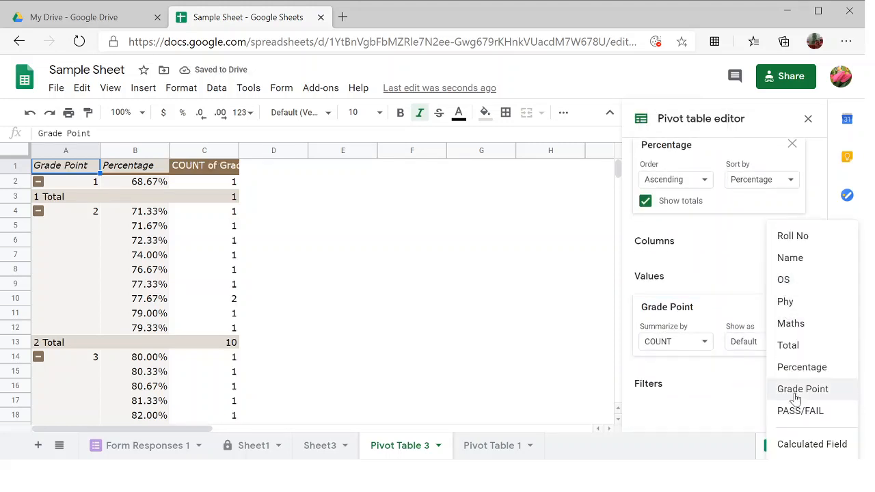
left_click(791, 371)
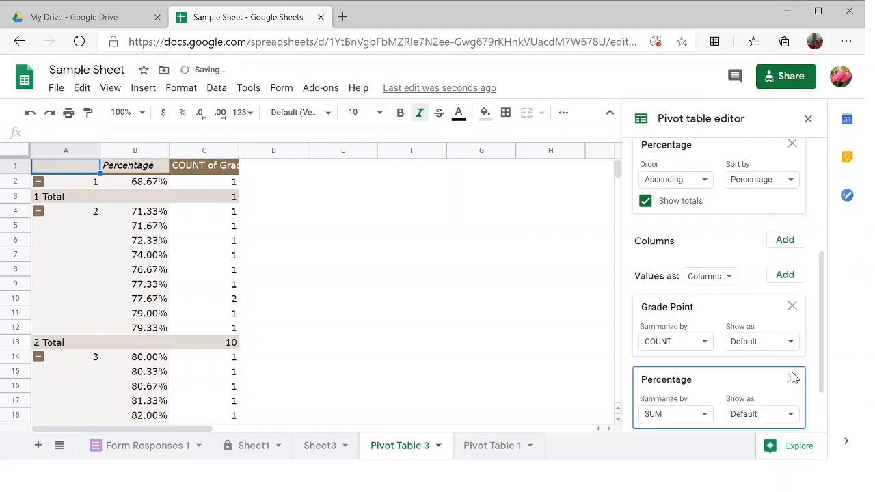
left_click(654, 418)
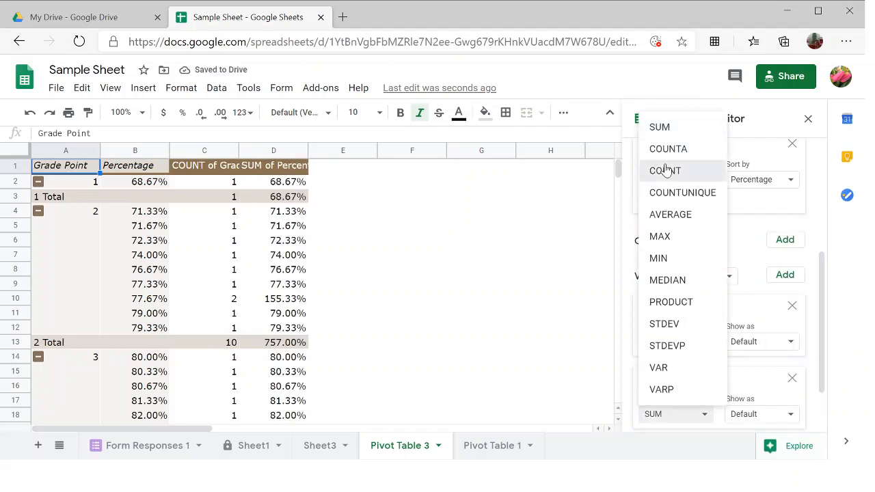
left_click(665, 170)
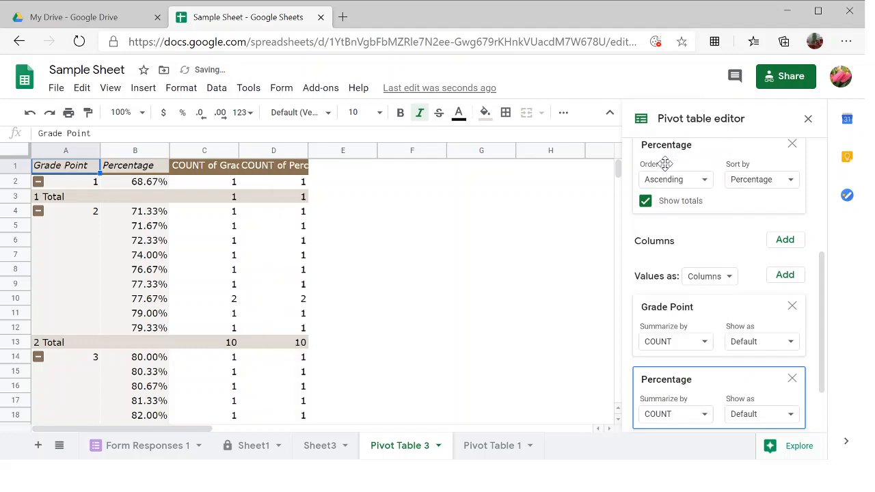
Step: Try summarizing the Percentage value by COUNTUNIQUE and return it to COUNT
left_click(696, 420)
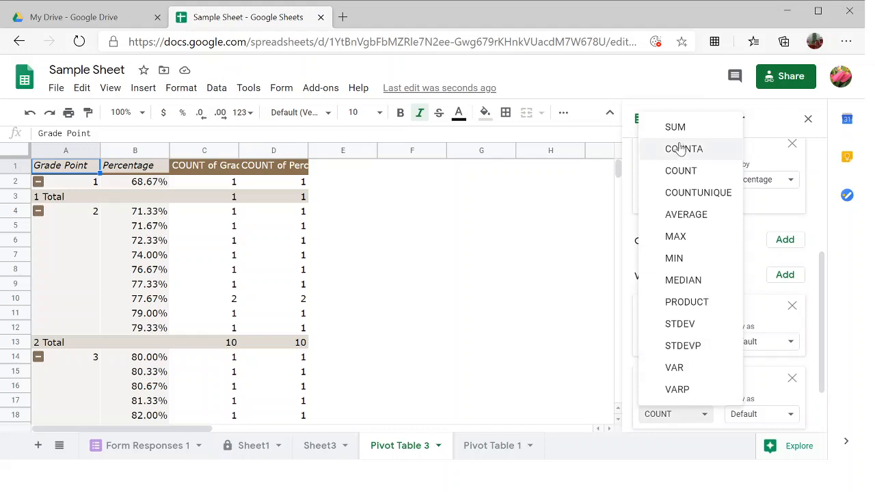
left_click(684, 193)
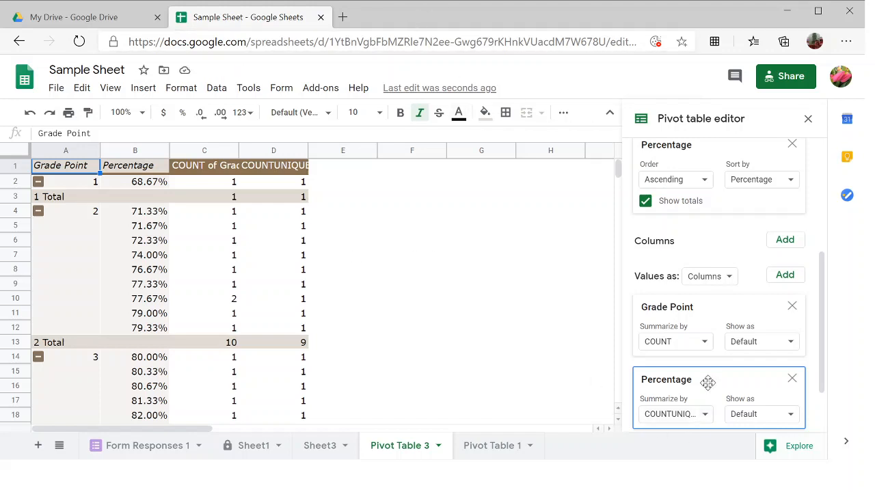
left_click(706, 419)
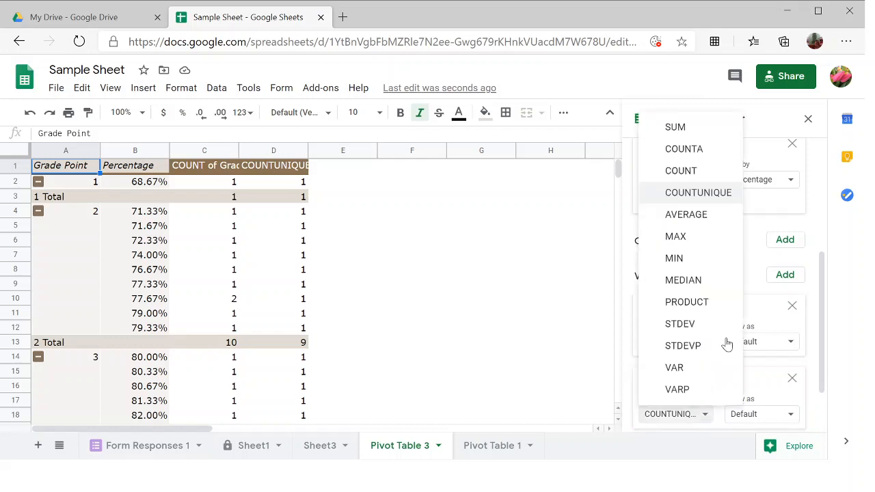
left_click(680, 180)
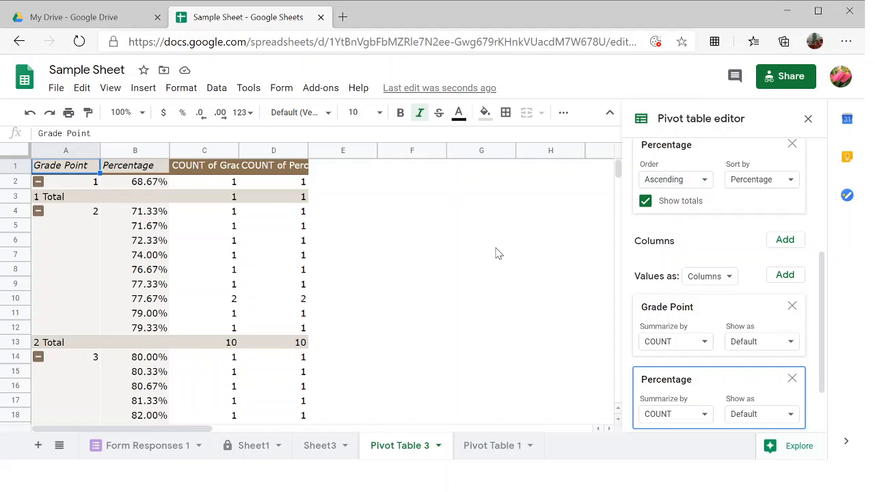
Step: Examine the pivot table's Grade Point and Percentage counts for each grade group, including subtotals and the grand total
scroll(497, 254, "down", 4)
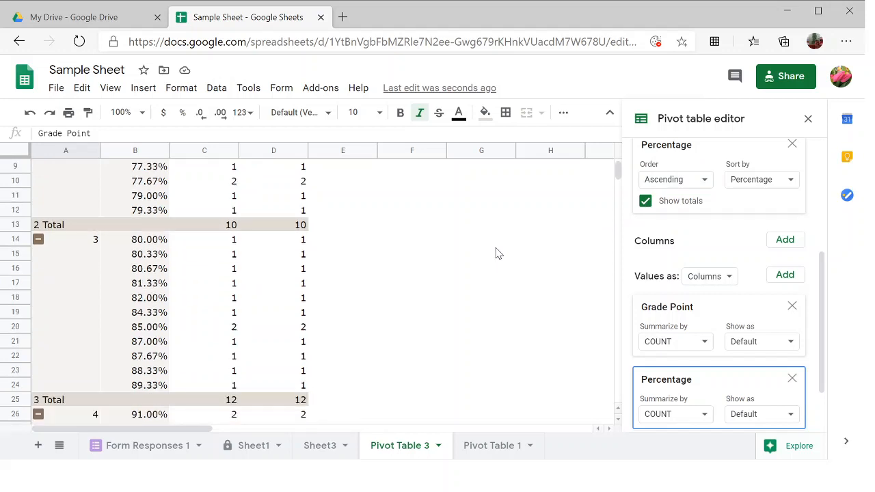
scroll(498, 253, "down", 3)
scroll(497, 253, "up", 5)
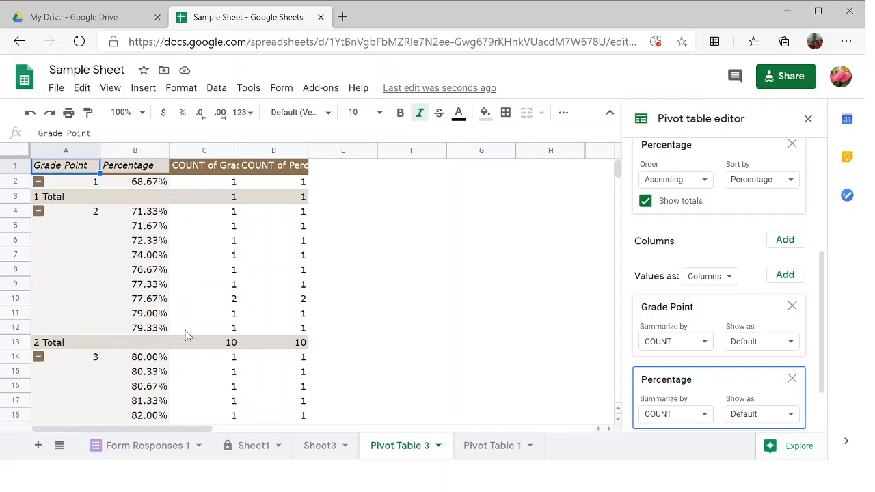
scroll(199, 377, "down", 2)
scroll(199, 377, "down", 2)
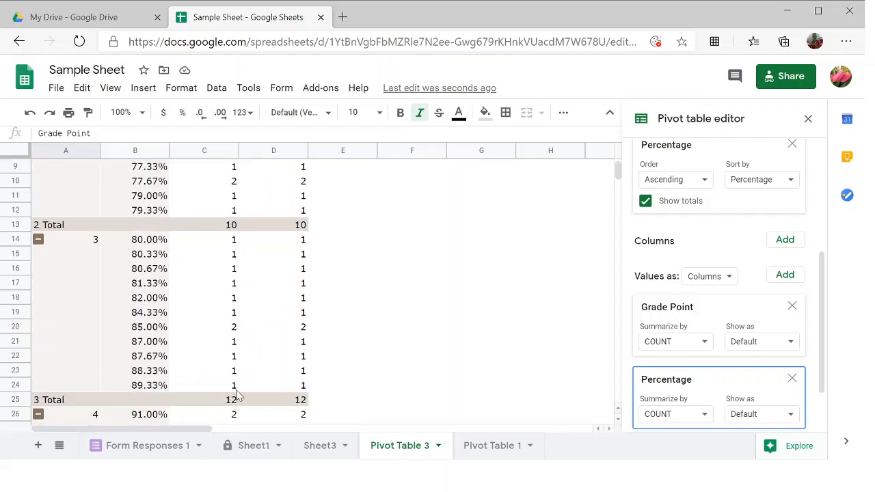
scroll(233, 399, "down", 2)
scroll(233, 398, "down", 4)
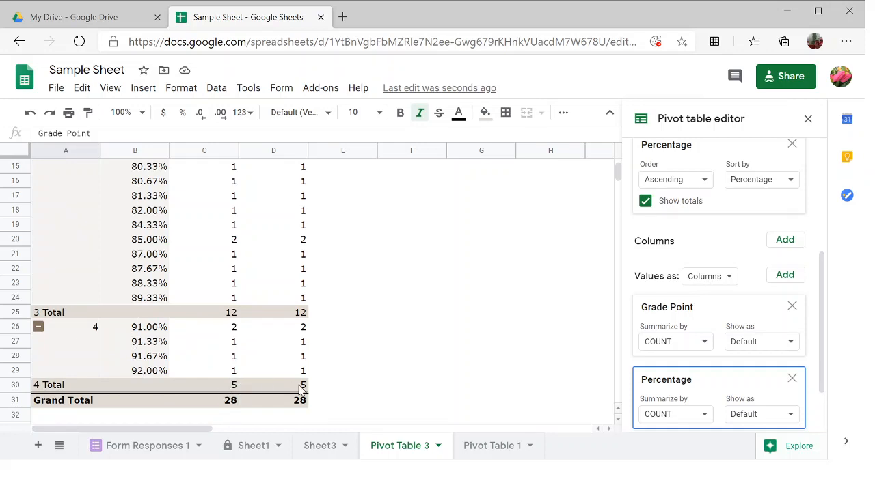
scroll(308, 399, "up", 5)
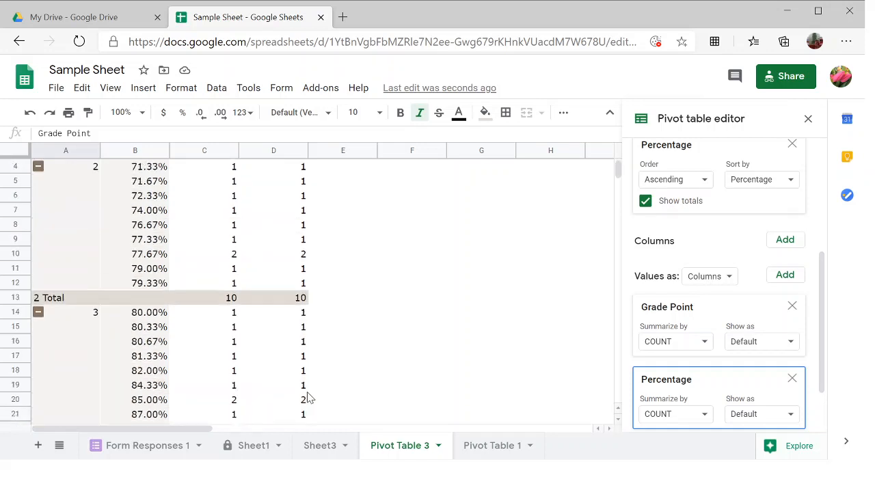
scroll(308, 398, "down", 1)
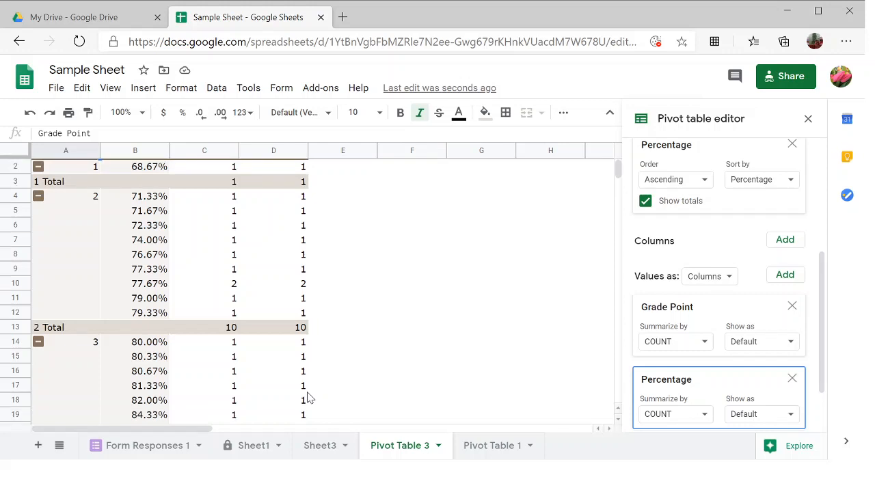
scroll(307, 399, "down", 4)
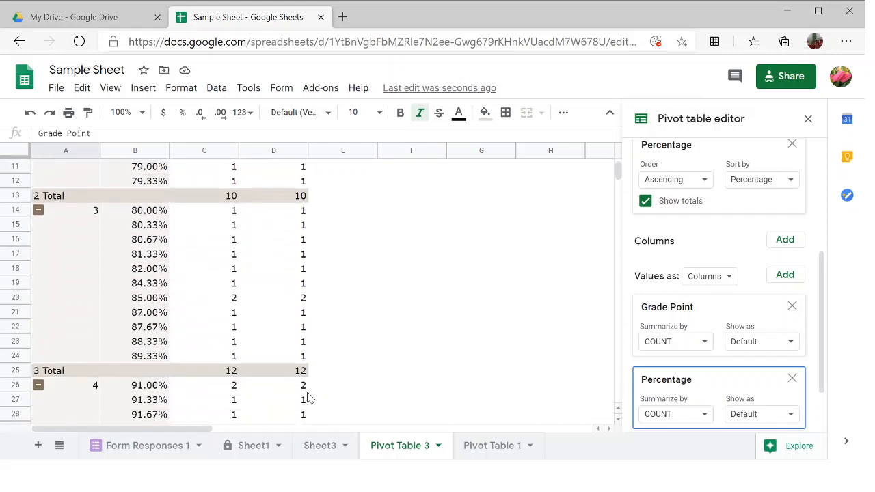
scroll(308, 399, "down", 3)
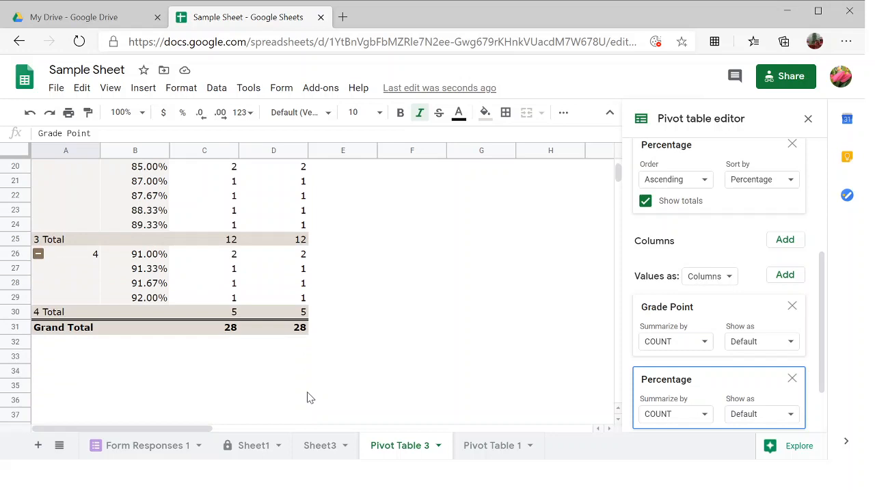
Step: Insert a chart on Sheet3 from the selected student marks range A1:I29
scroll(308, 398, "up", 6)
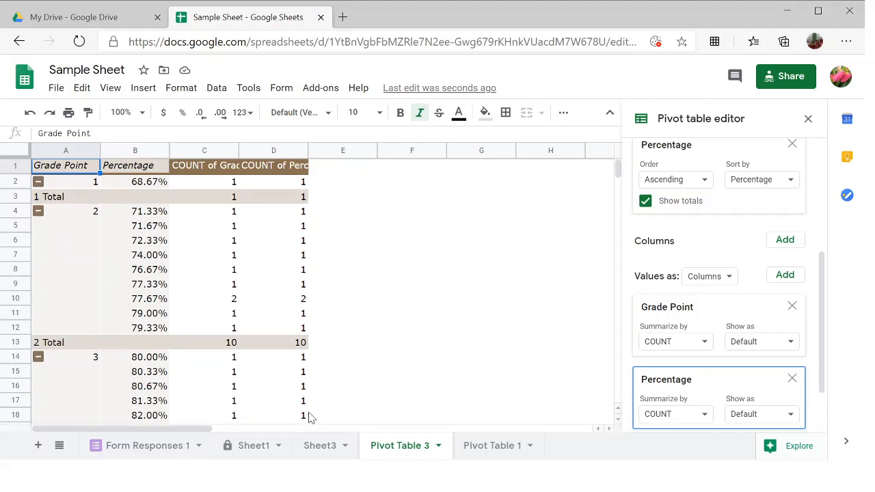
left_click(319, 446)
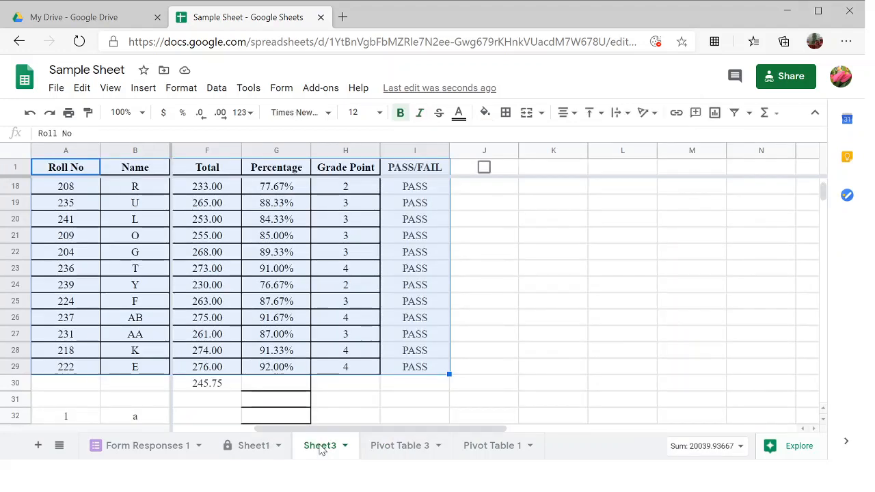
scroll(486, 302, "up", 5)
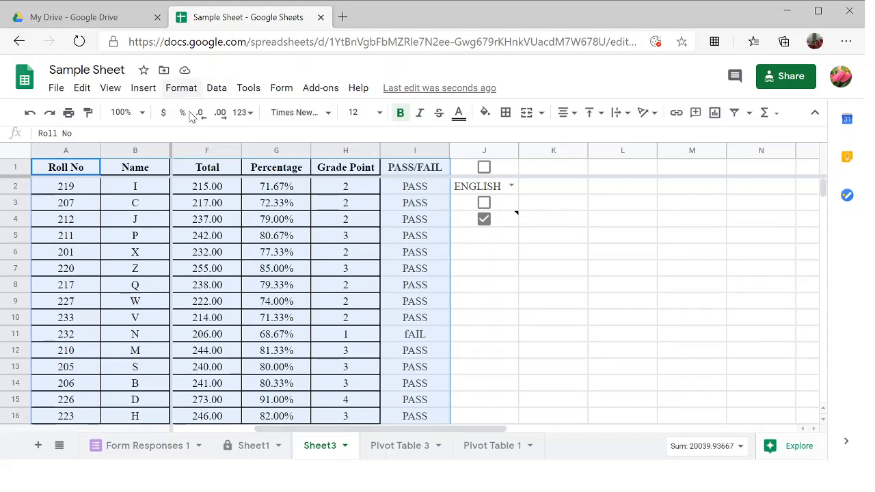
left_click(144, 89)
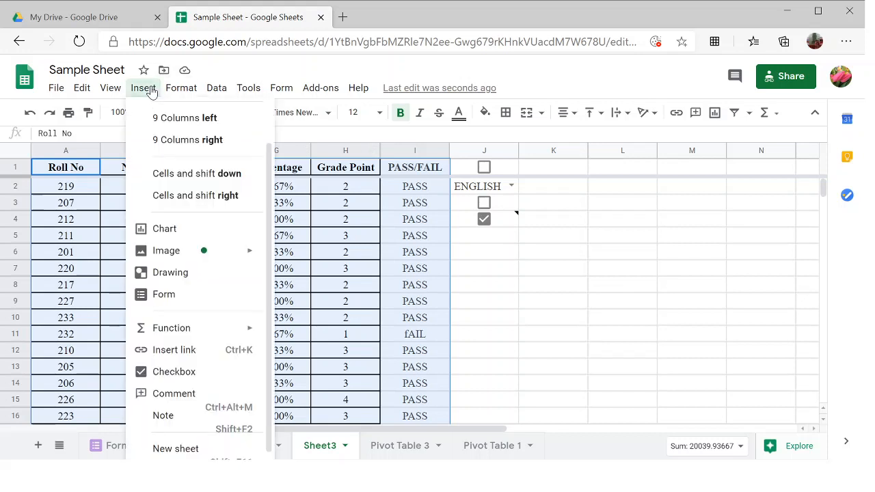
left_click(171, 234)
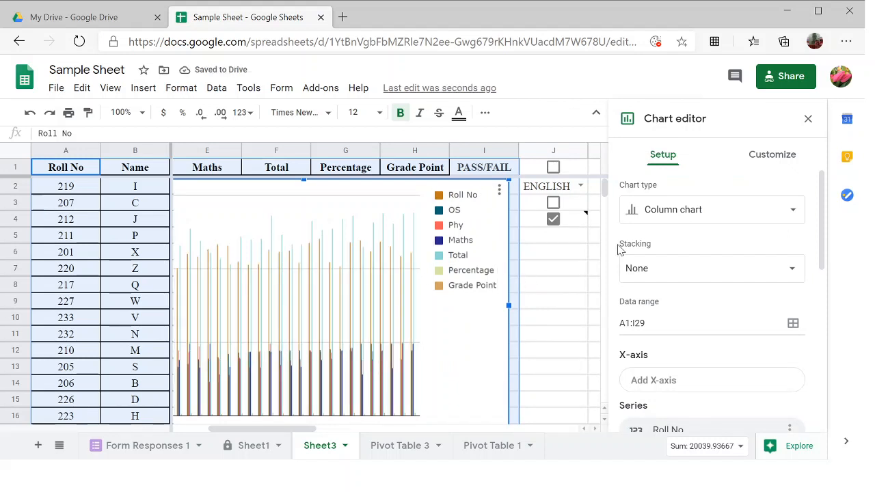
Step: Remove the Name label from the chart's Roll No series and look over the available chart types
scroll(690, 300, "down", 5)
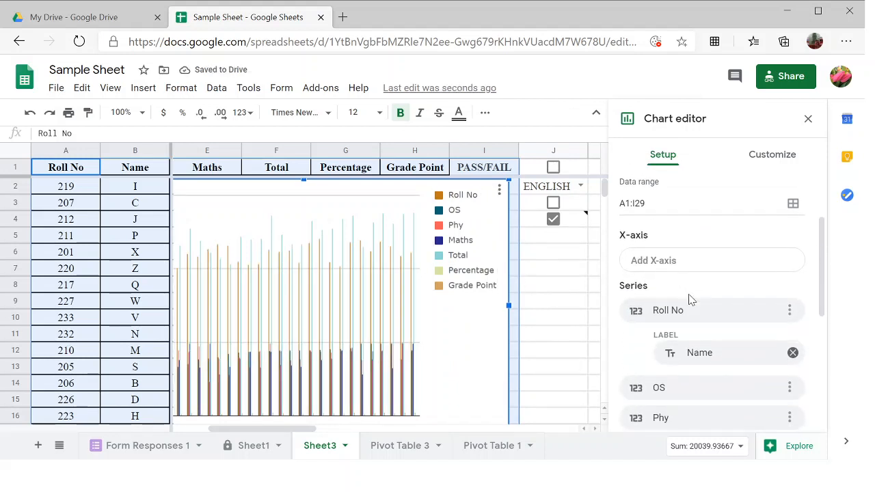
scroll(690, 299, "down", 1)
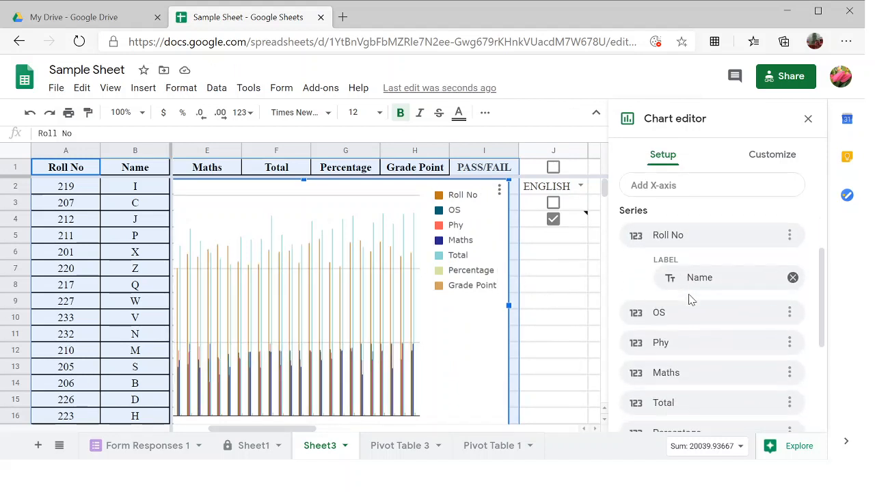
left_click(793, 279)
scroll(775, 234, "up", 3)
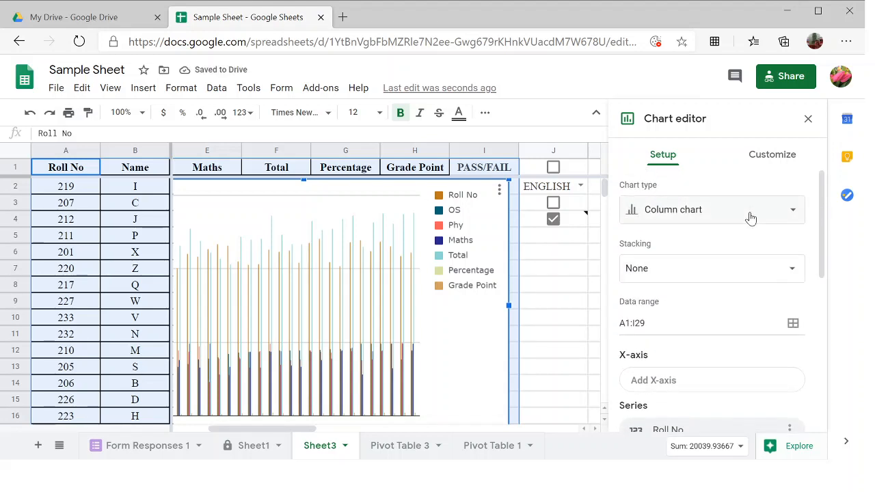
left_click(751, 218)
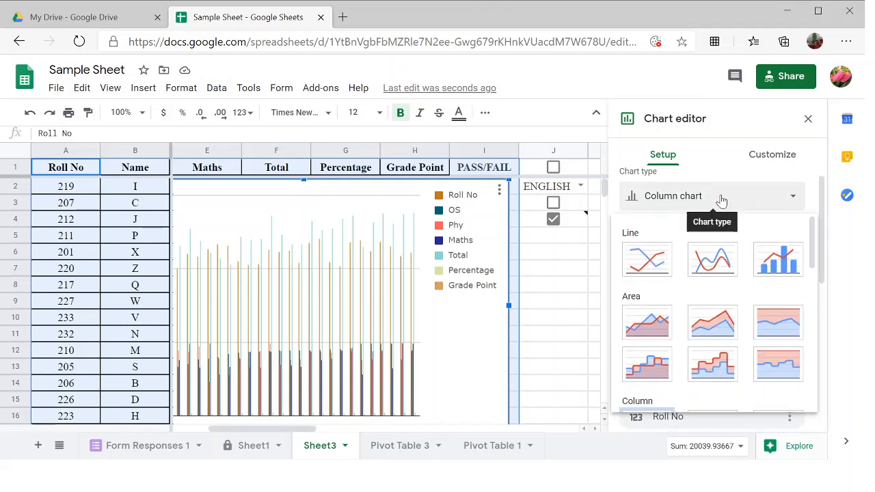
left_click(721, 200)
Step: Set Roll No as the chart's X-axis
scroll(721, 199, "down", 5)
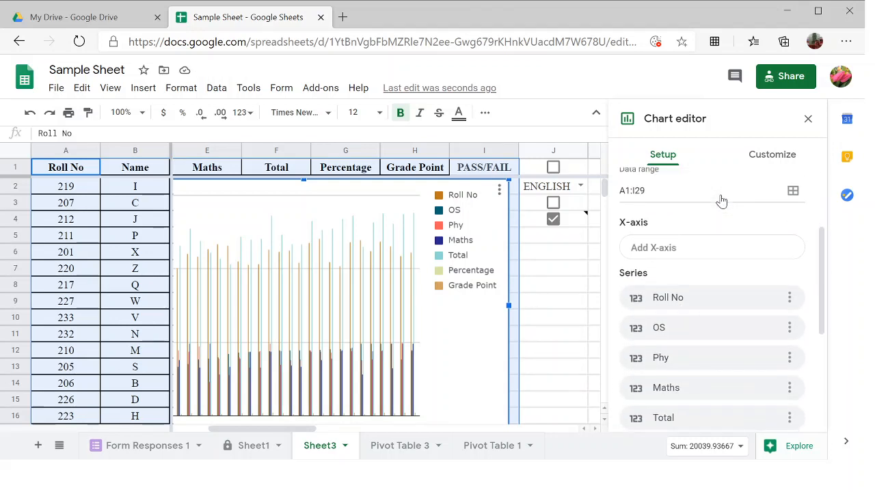
left_click(700, 219)
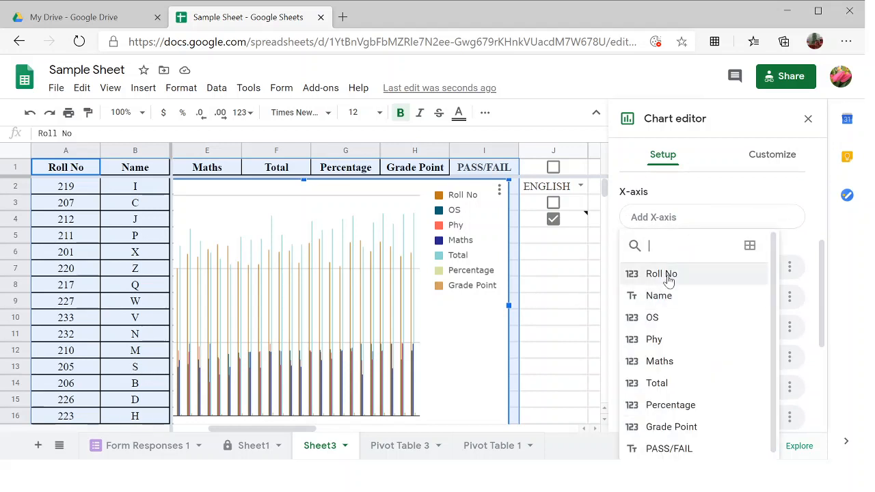
left_click(669, 274)
Step: Remove the Roll No, OS and Phy series from the chart
scroll(670, 280, "down", 1)
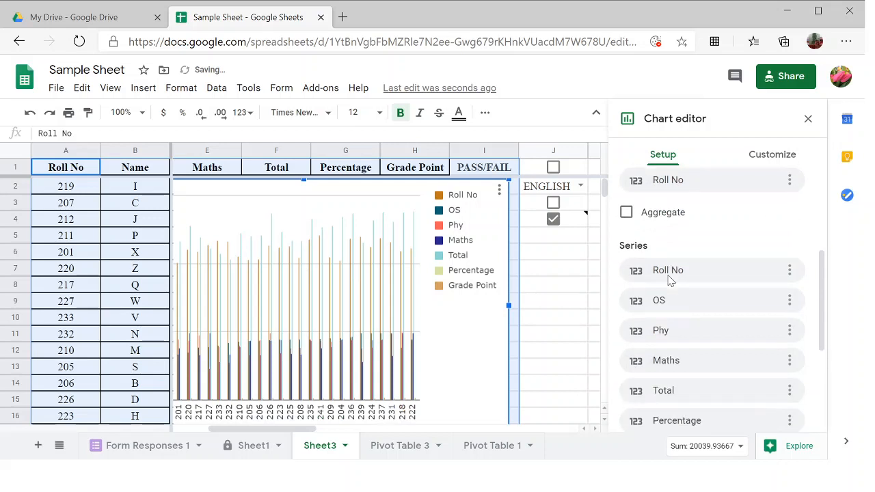
scroll(670, 279, "up", 1)
scroll(670, 279, "down", 1)
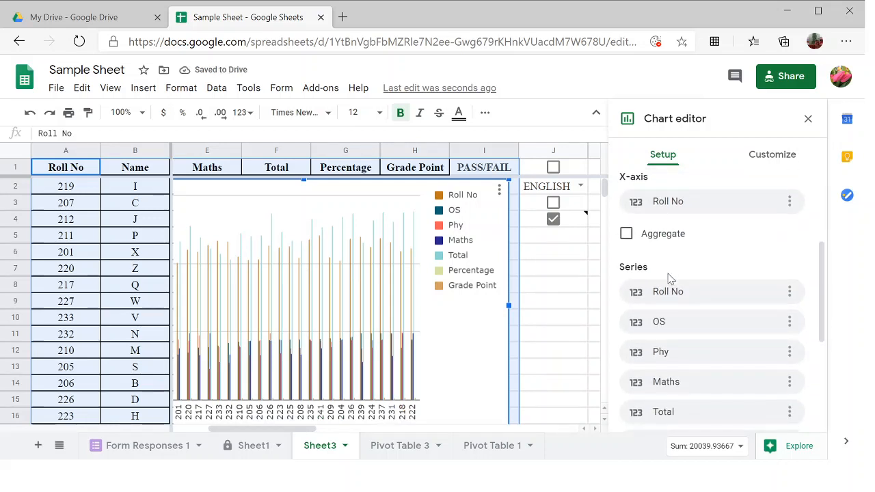
left_click(790, 291)
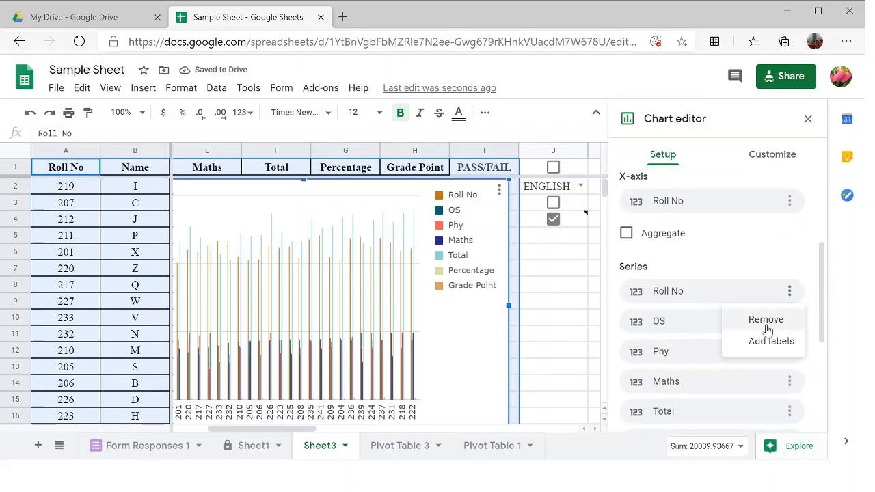
left_click(767, 323)
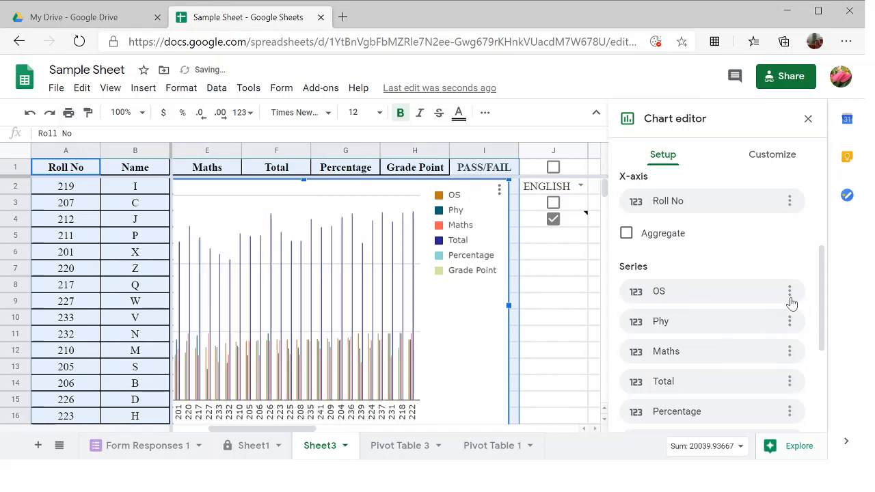
left_click(790, 292)
left_click(771, 320)
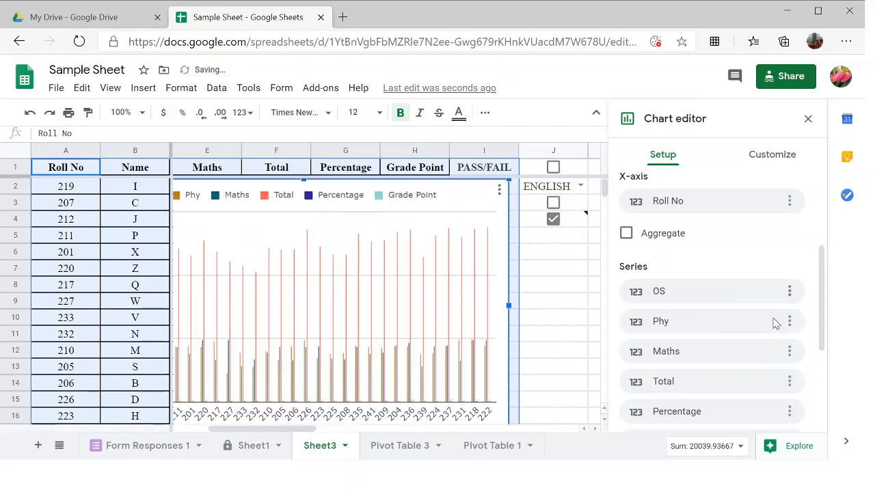
left_click(790, 293)
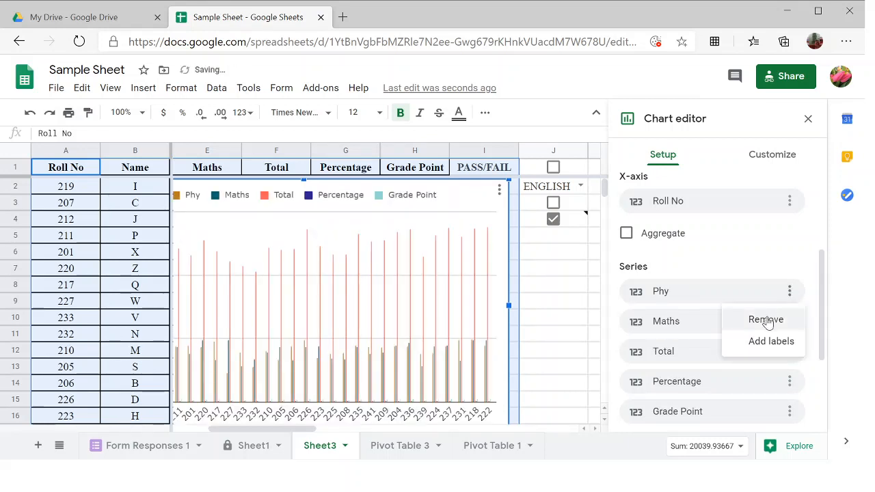
left_click(768, 320)
Step: Remove the Maths, Total and Grade Point series so that the chart plots only Percentage
left_click(789, 292)
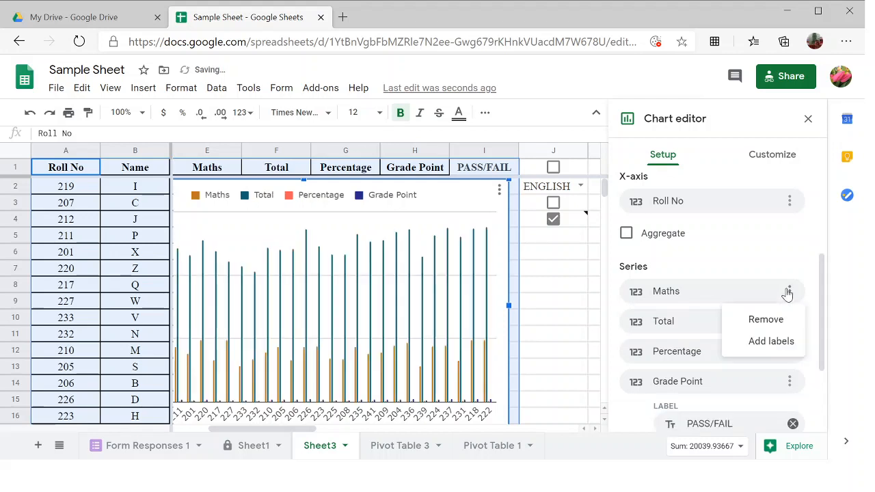
left_click(762, 324)
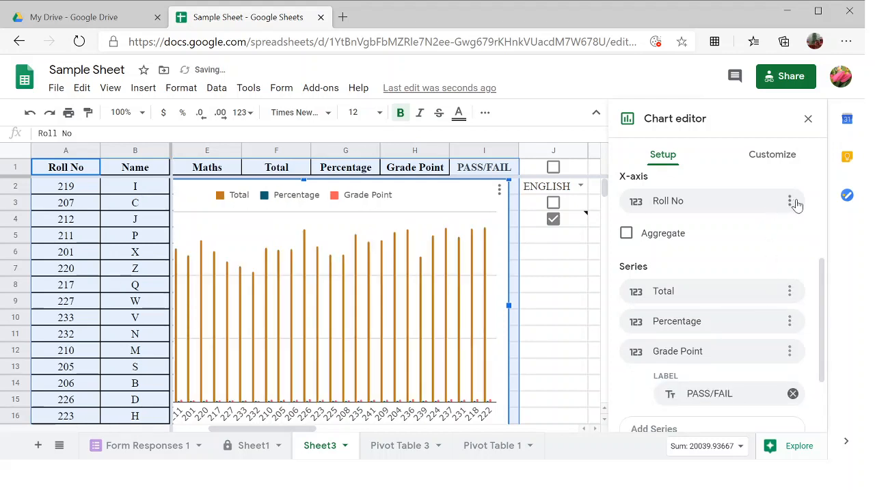
left_click(789, 292)
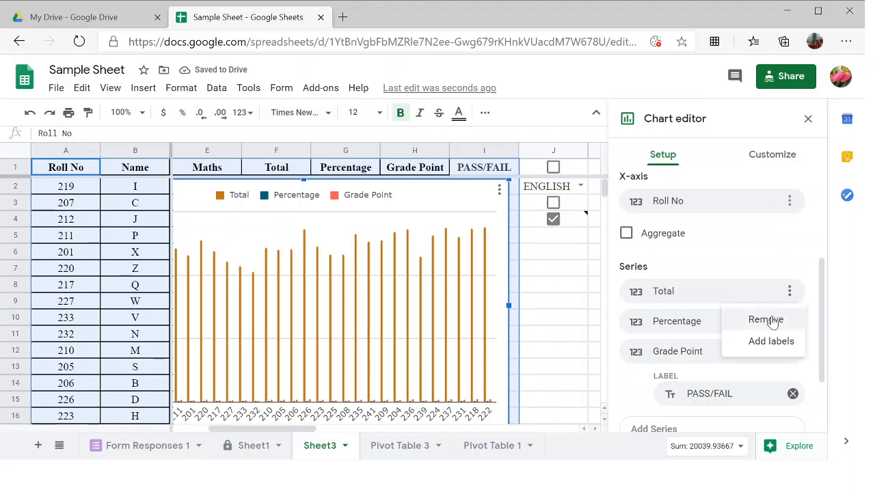
left_click(771, 320)
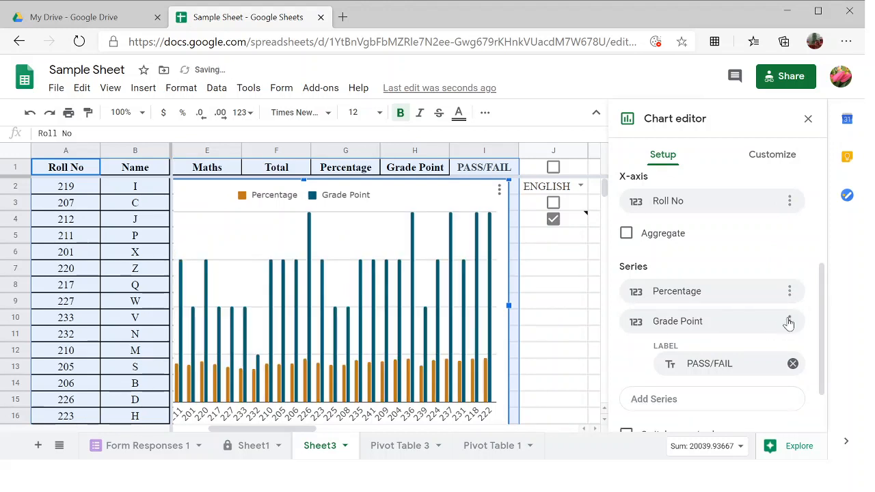
left_click(787, 322)
left_click(756, 351)
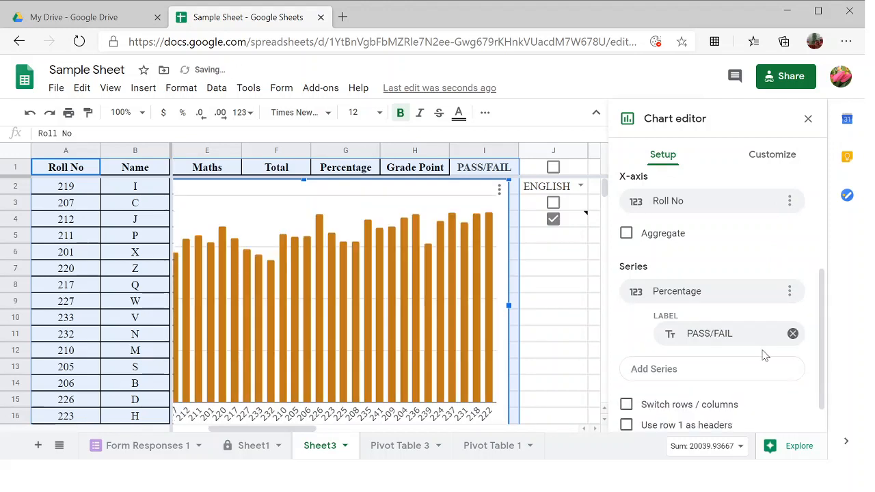
Step: Examine the column chart of Percentage by Roll No and close the chart editor
scroll(763, 356, "down", 1)
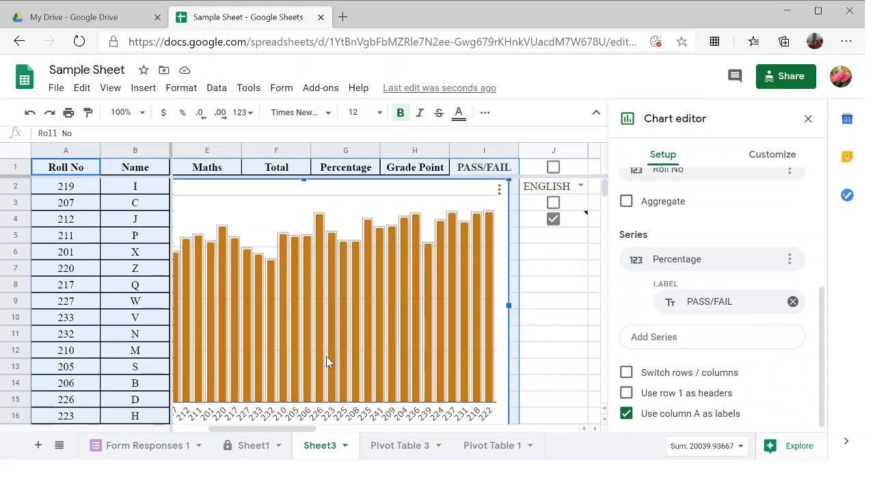
scroll(353, 362, "left", 2)
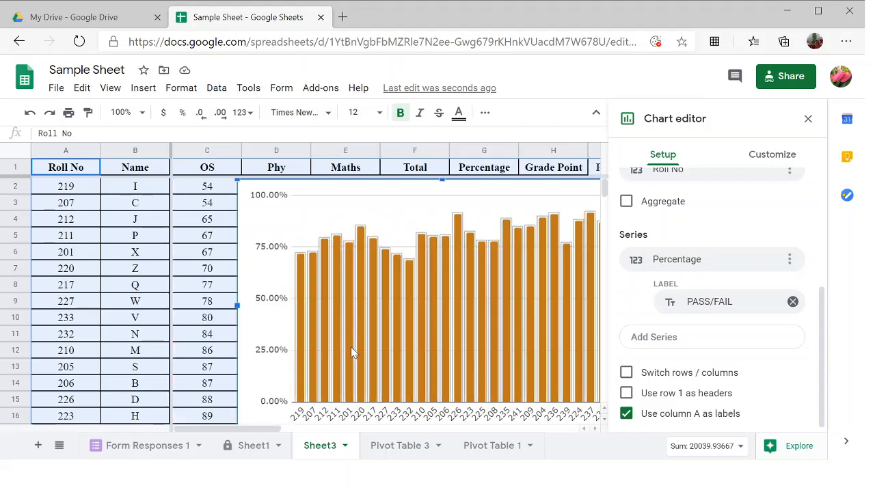
scroll(350, 347, "down", 2)
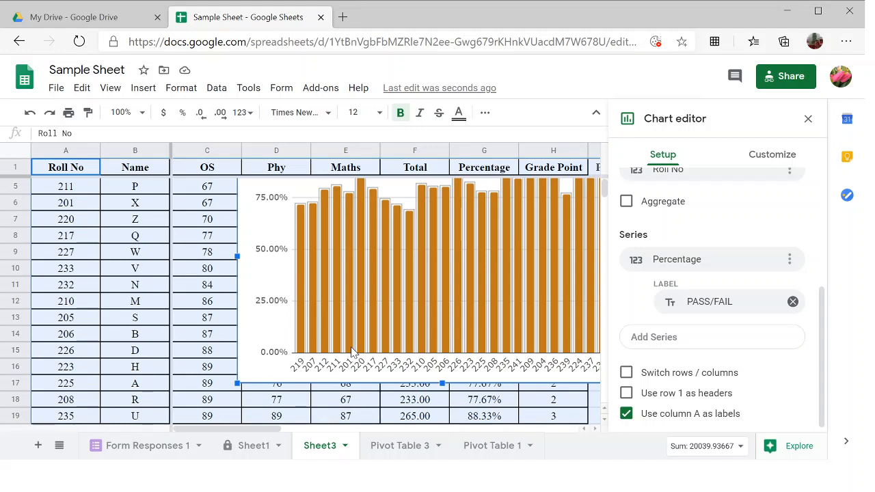
scroll(353, 350, "up", 2)
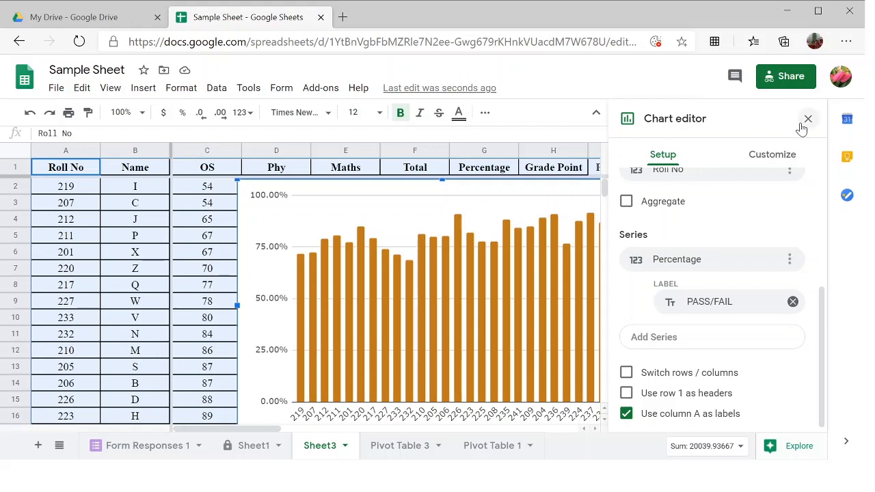
scroll(704, 321, "down", 1)
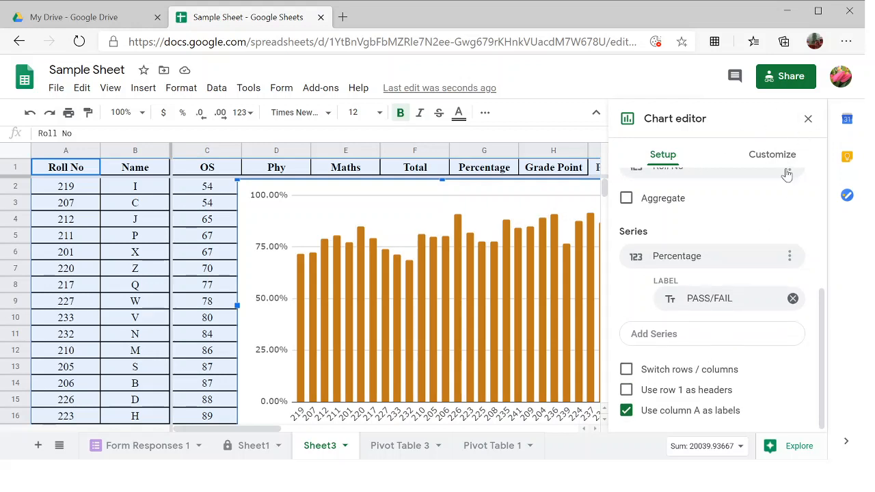
left_click(808, 121)
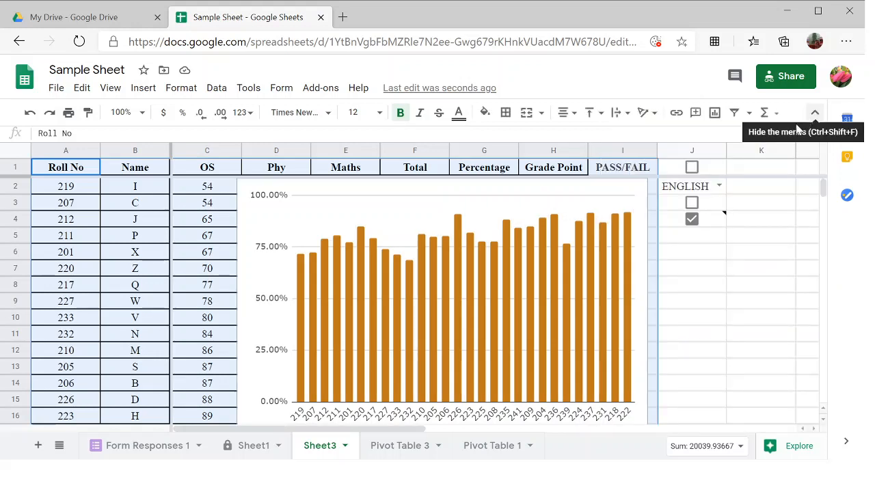
scroll(616, 342, "down", 1)
scroll(615, 343, "up", 1)
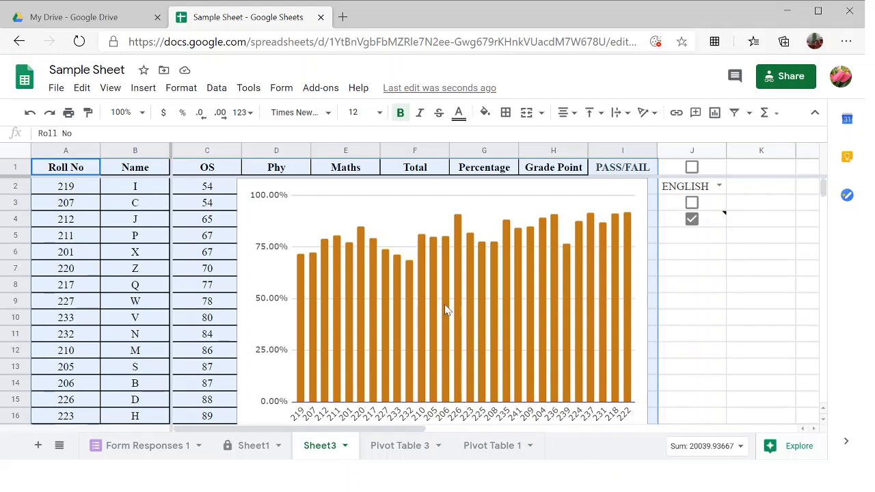
Step: Open a blank drawing canvas to look over its line, shape, text box and image tools, and close it empty
left_click(147, 94)
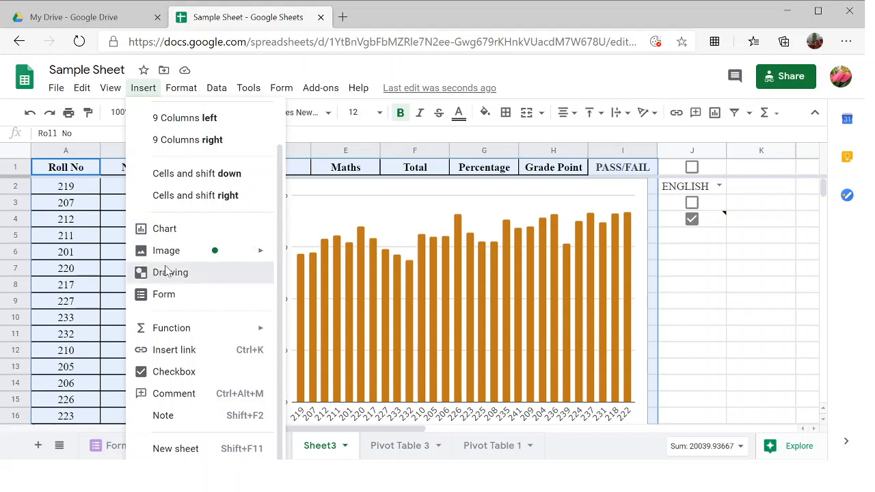
left_click(167, 272)
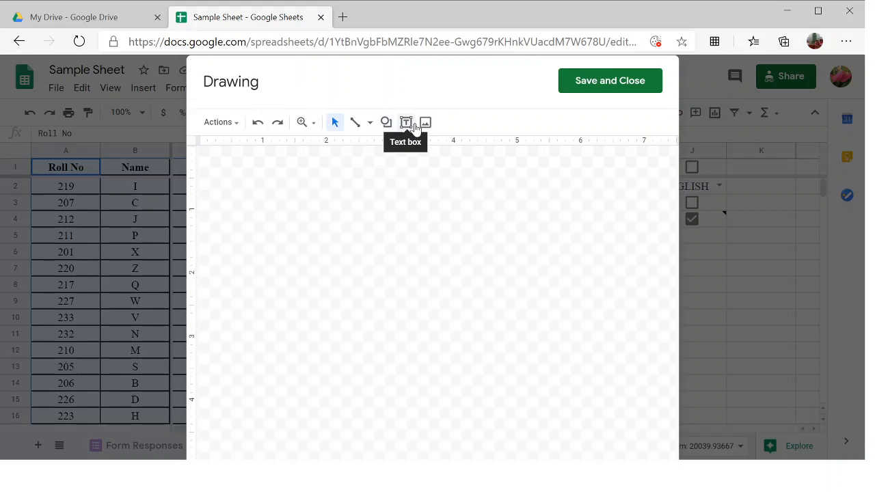
left_click(638, 89)
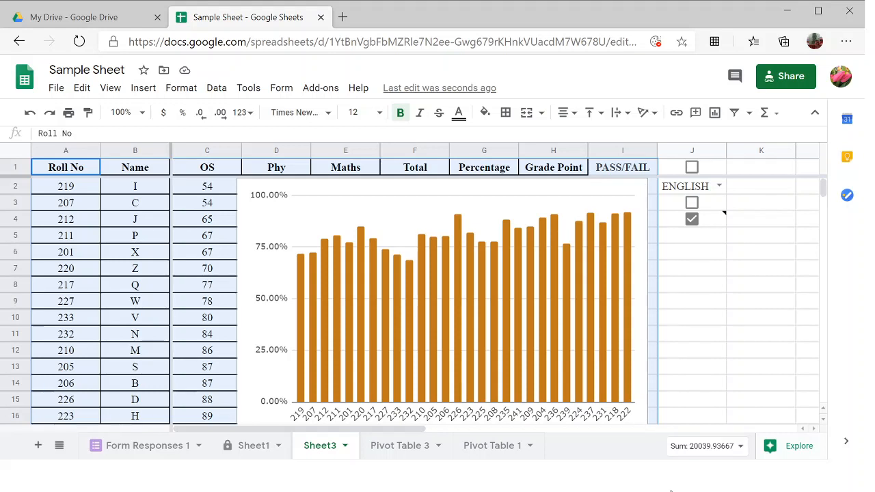